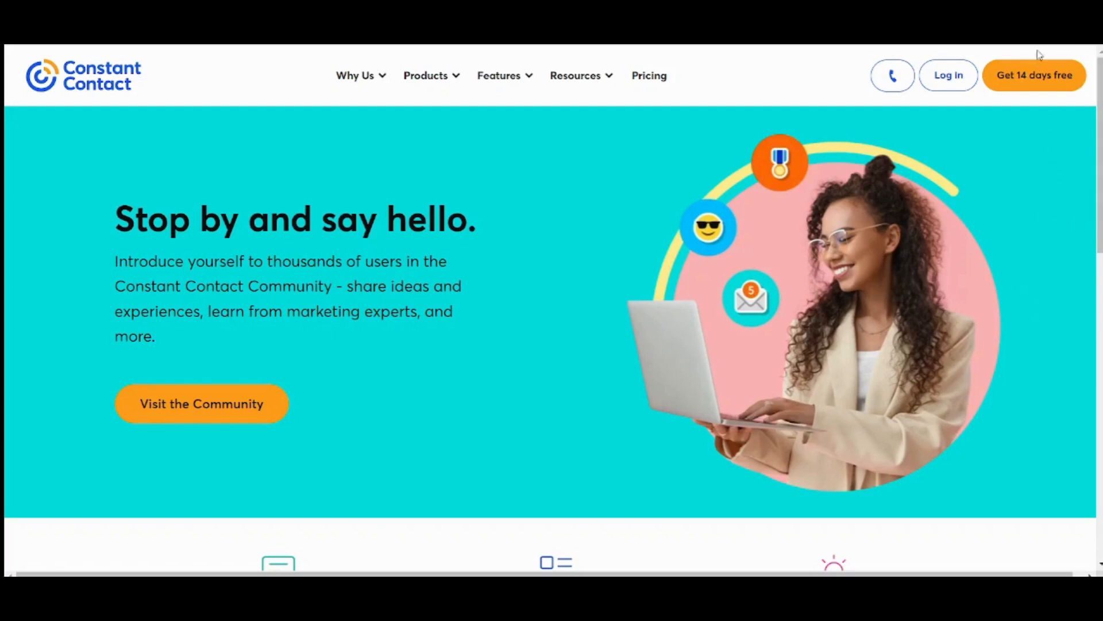
# - Sign in to Constant Contact with the linked Google account to reach the Home dashboard
pyautogui.click(959, 82)
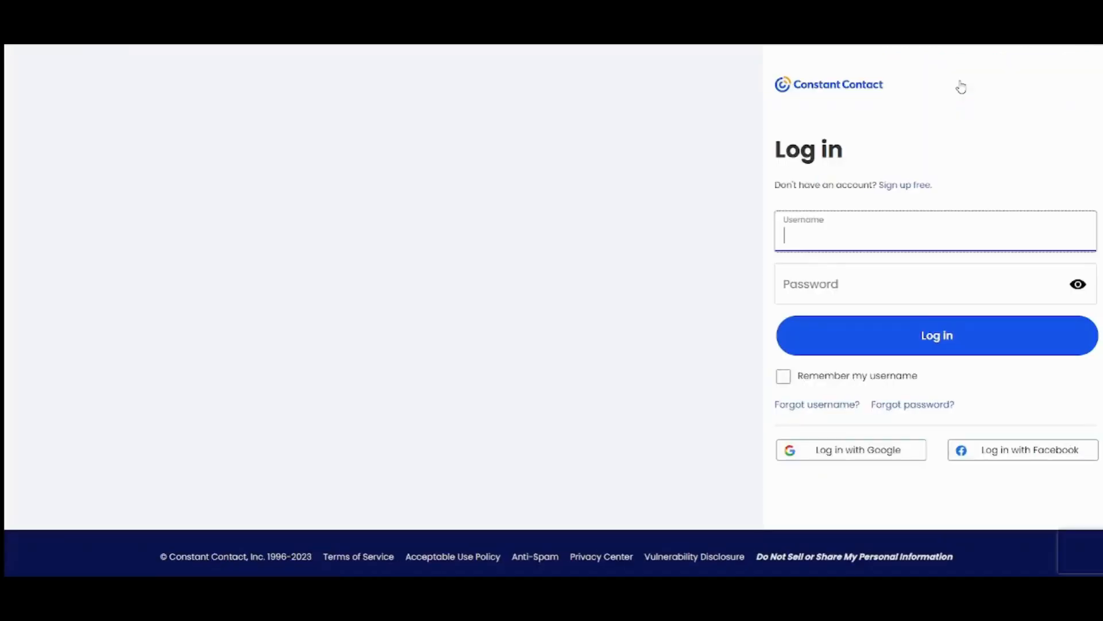
pyautogui.click(827, 454)
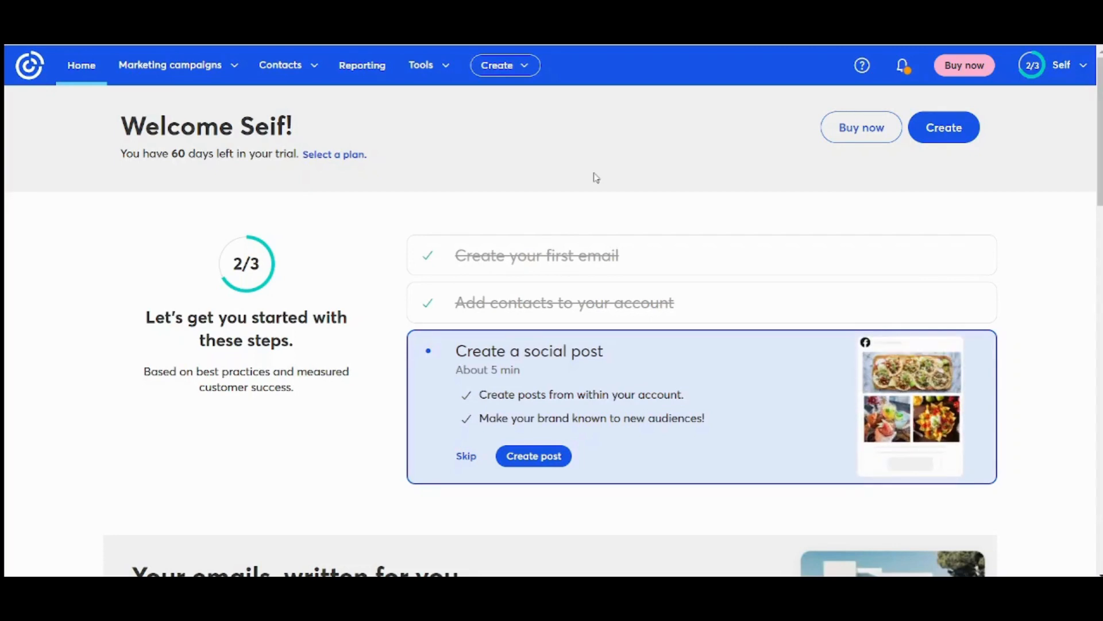
# - Try creating a new contact with an email address, then cancel the existing-contact notice
pyautogui.click(296, 67)
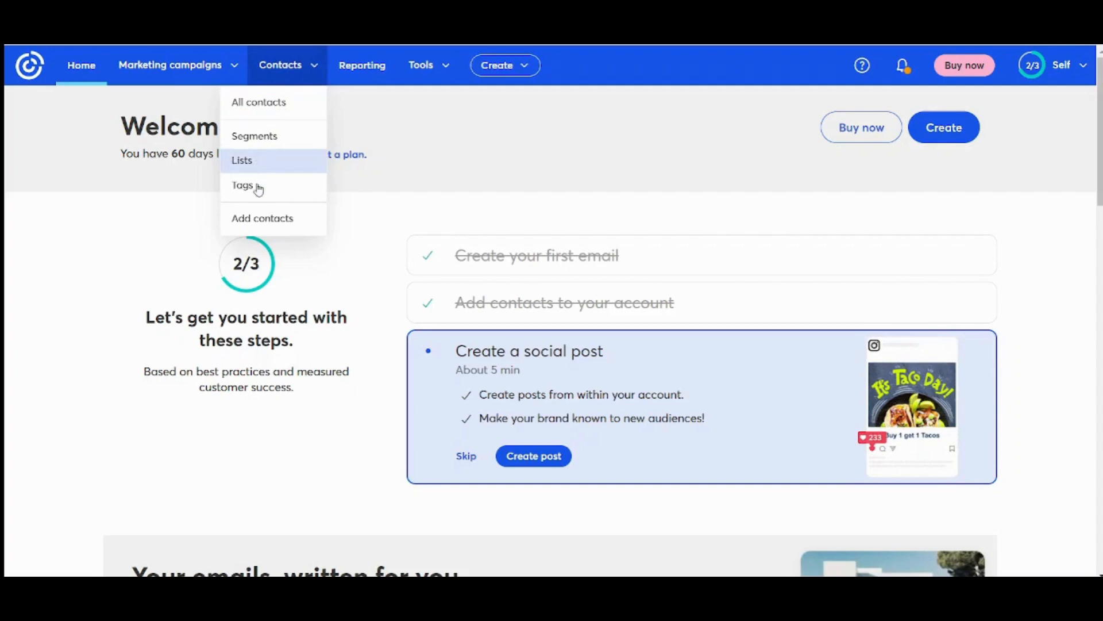
pyautogui.click(258, 219)
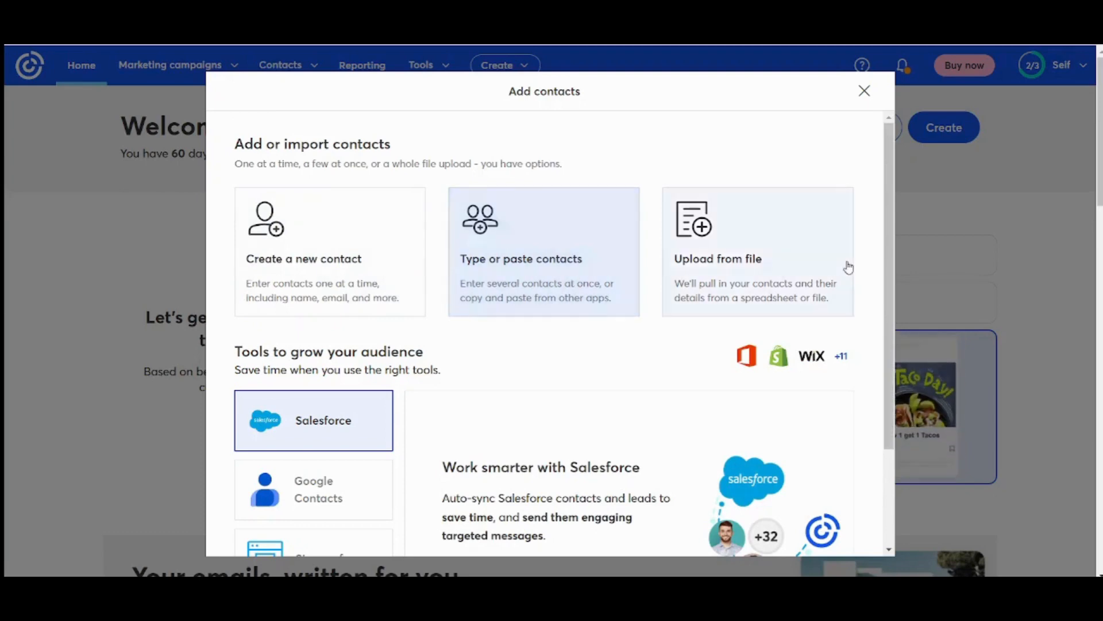
pyautogui.click(326, 253)
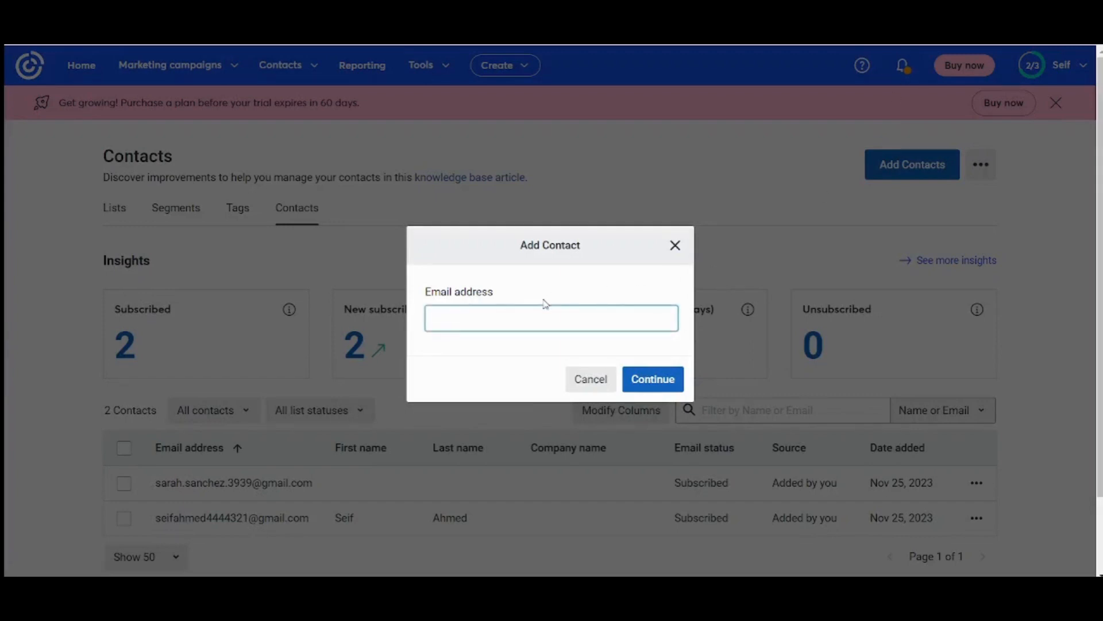
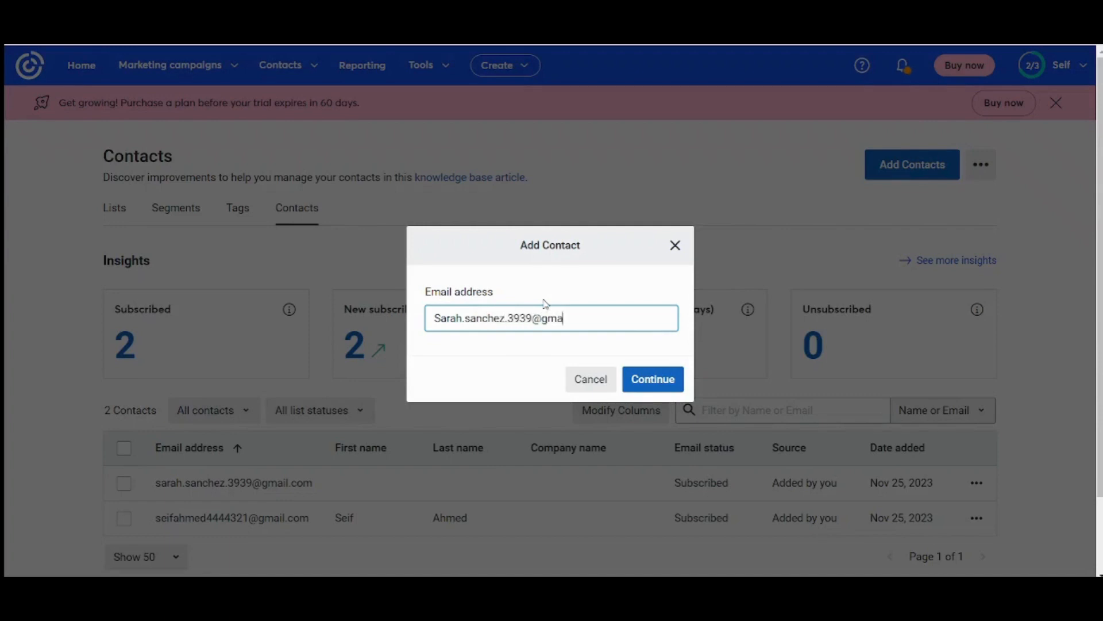
pyautogui.press('Return')
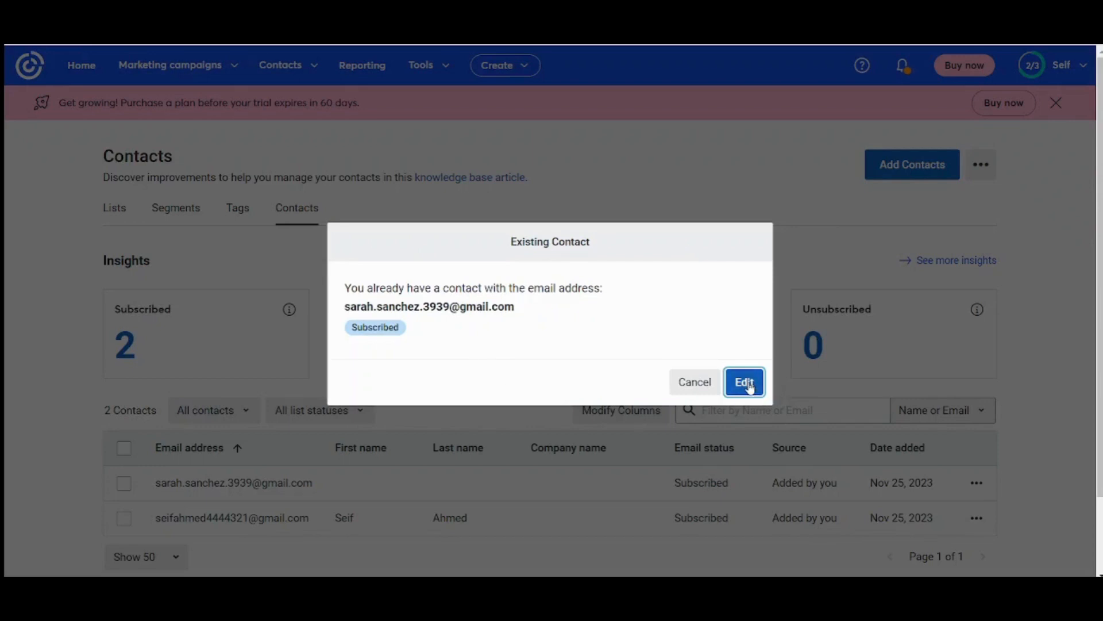
pyautogui.click(713, 381)
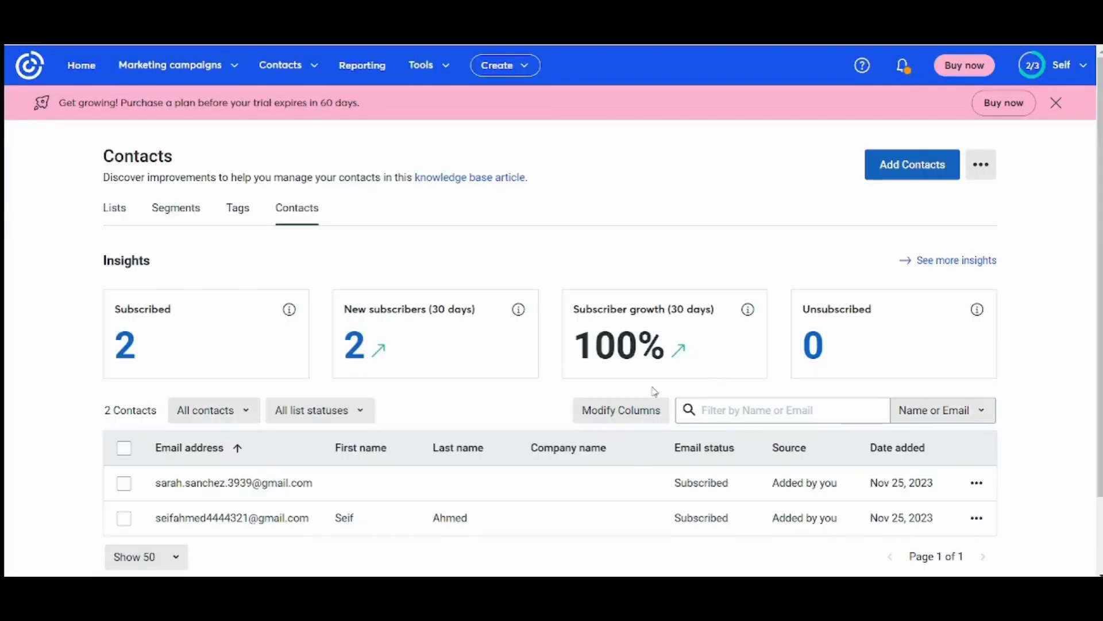
# - Start a new contact with the contact's email address and continue to its details form
pyautogui.click(924, 166)
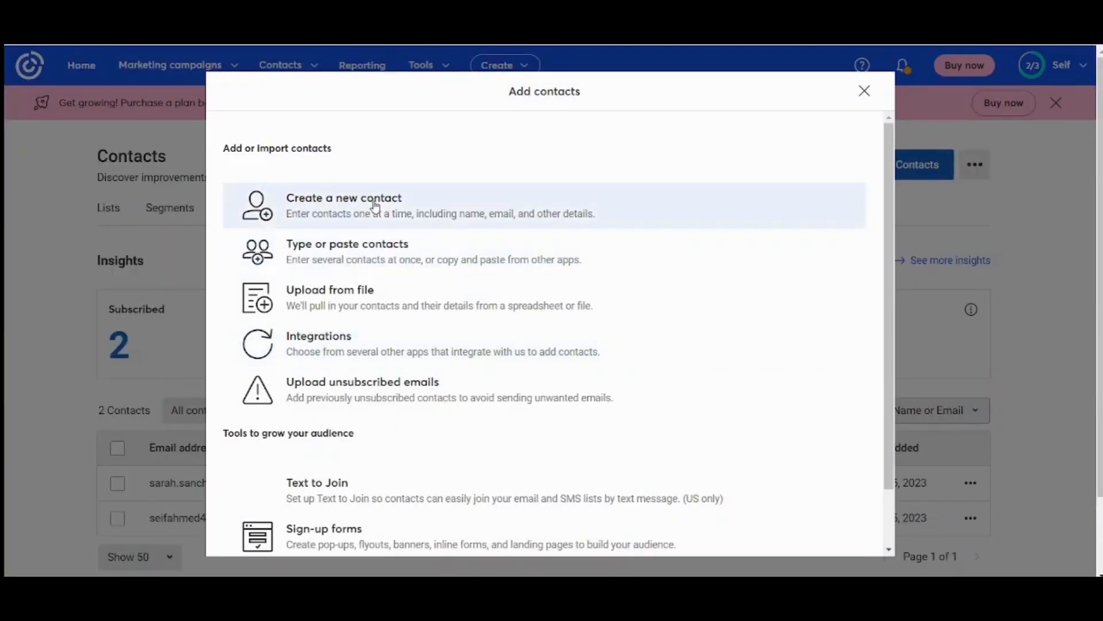
pyautogui.click(375, 208)
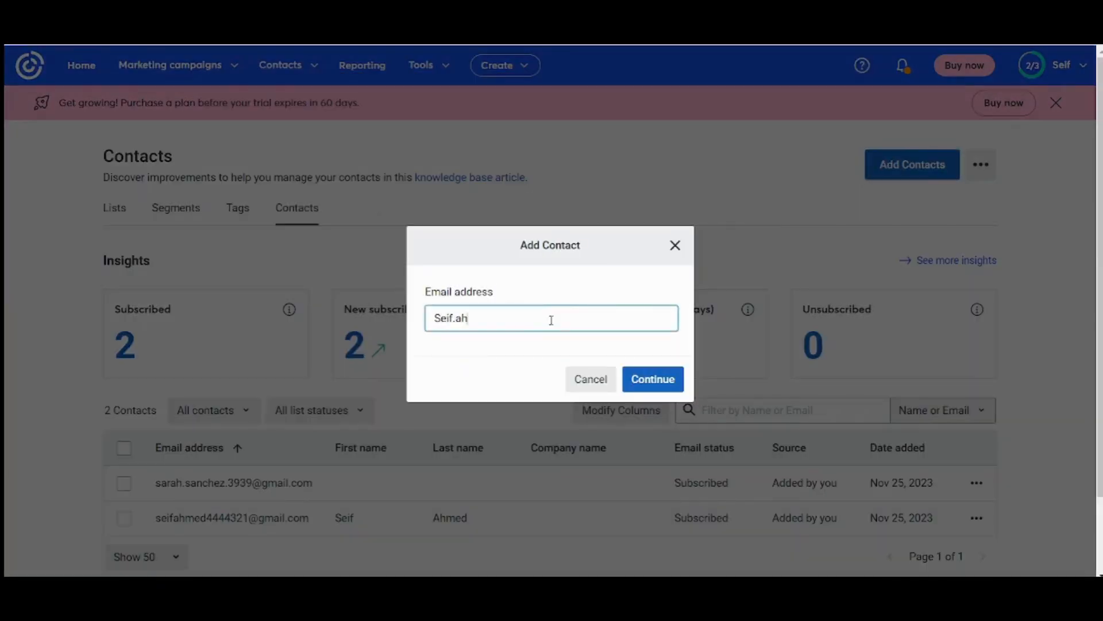
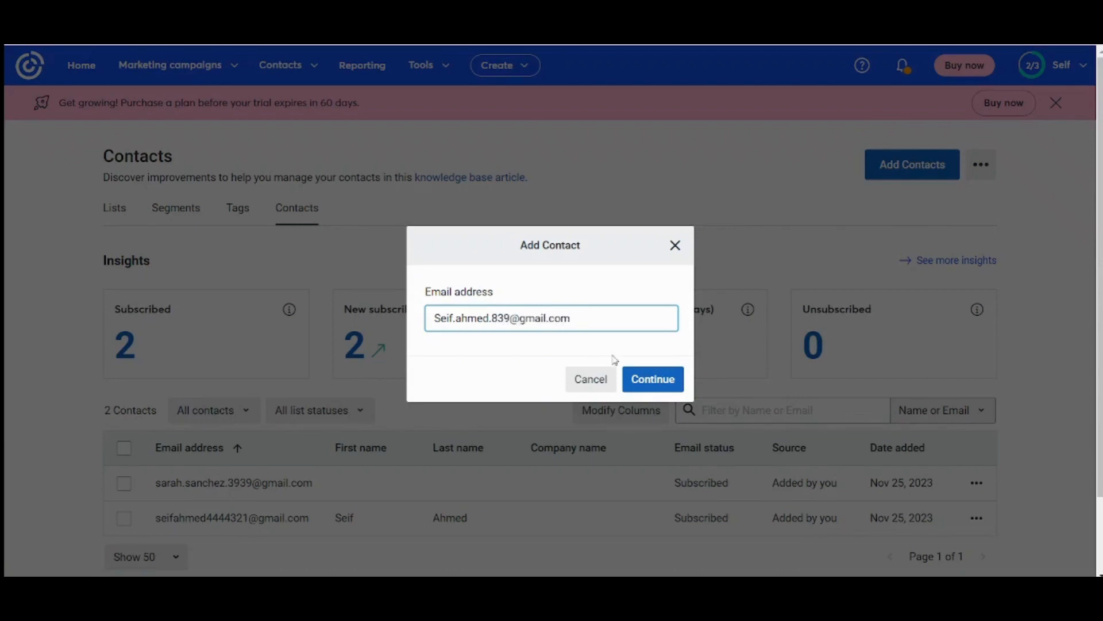
pyautogui.click(665, 391)
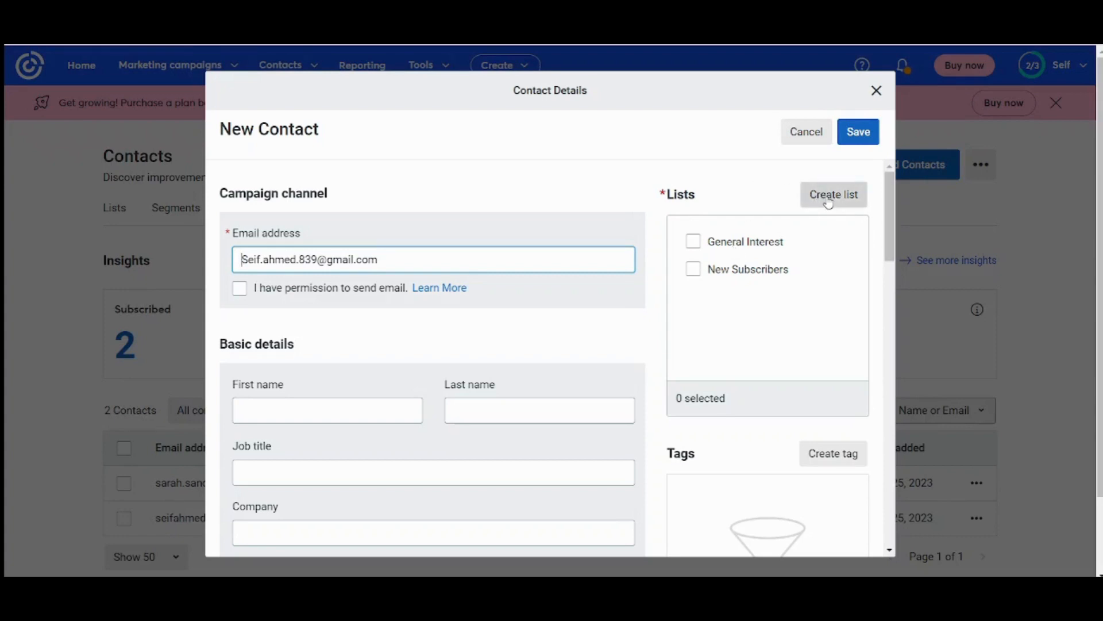
# - Add the contact to New Subscribers, confirm email permission, save it and close the details
pyautogui.click(699, 273)
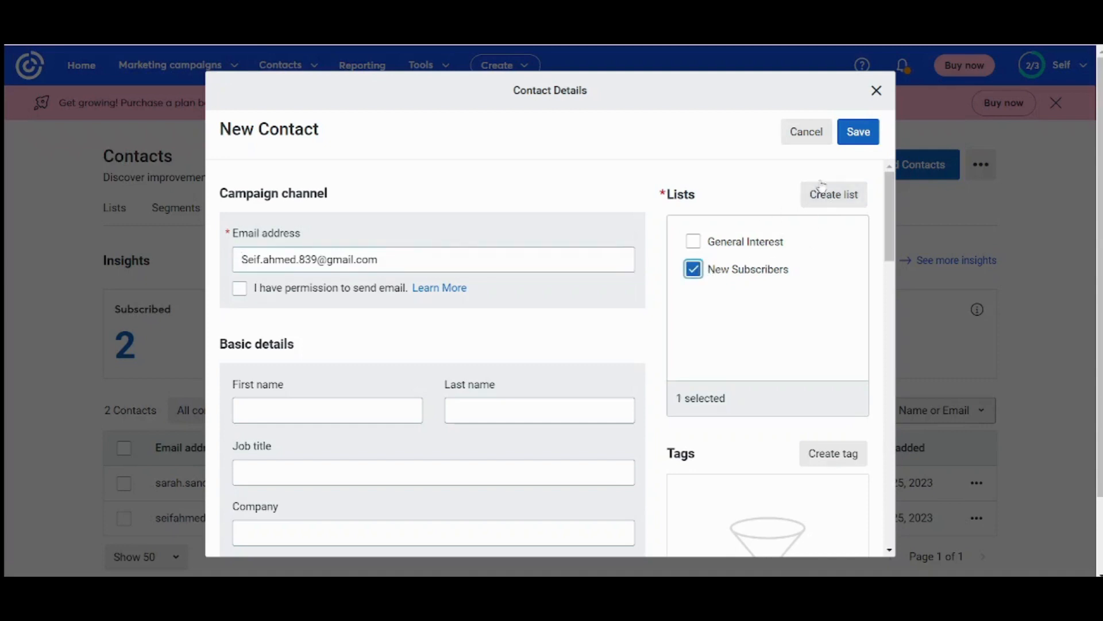
pyautogui.click(859, 132)
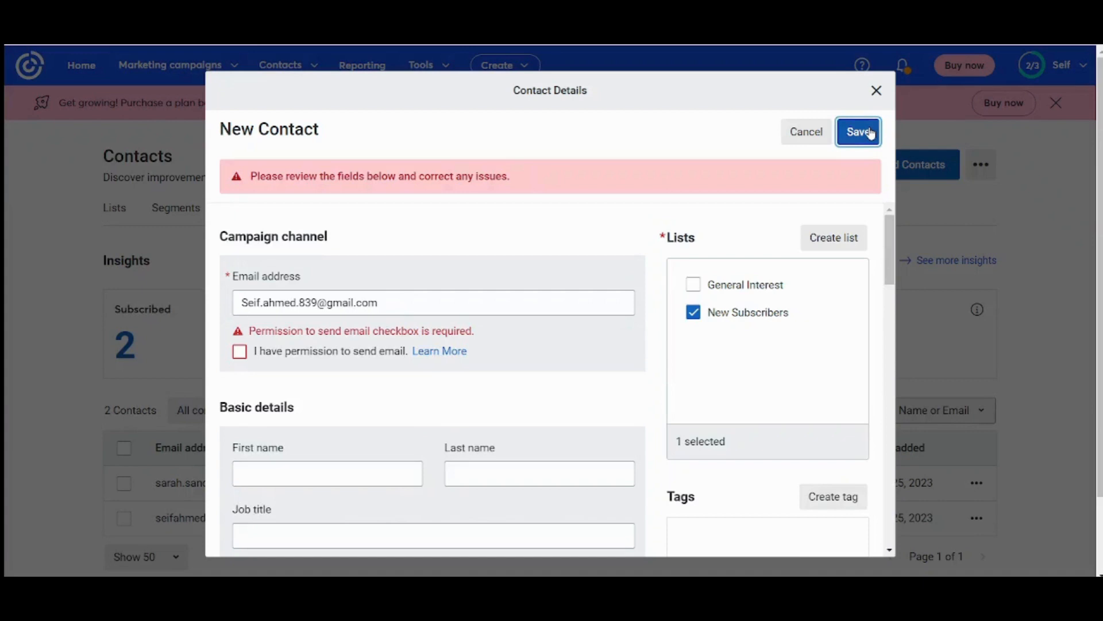
pyautogui.click(240, 351)
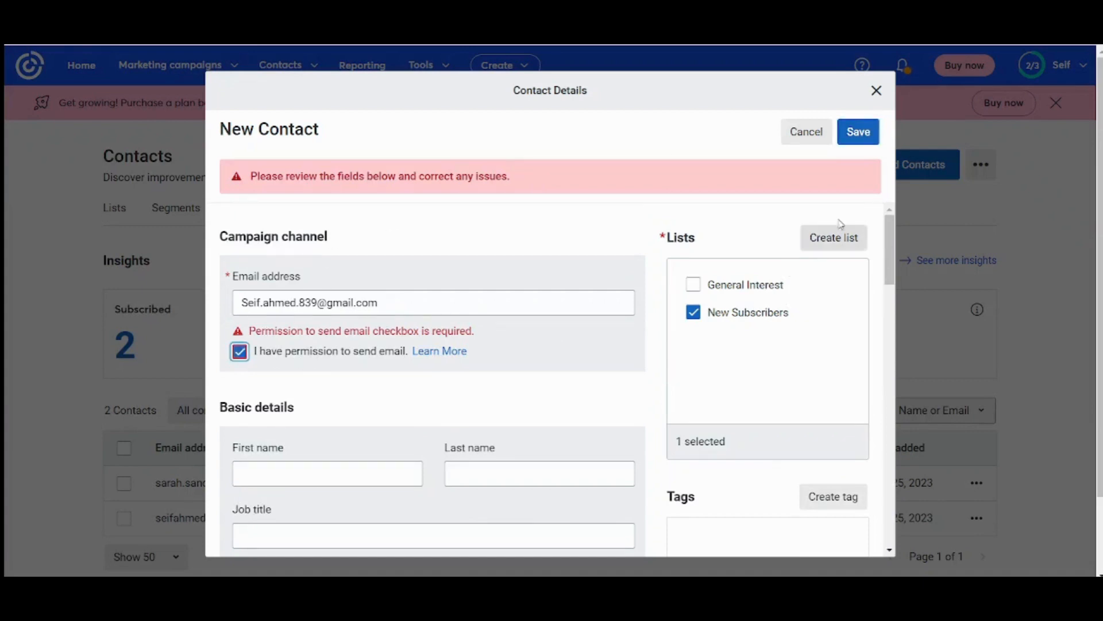
pyautogui.click(856, 136)
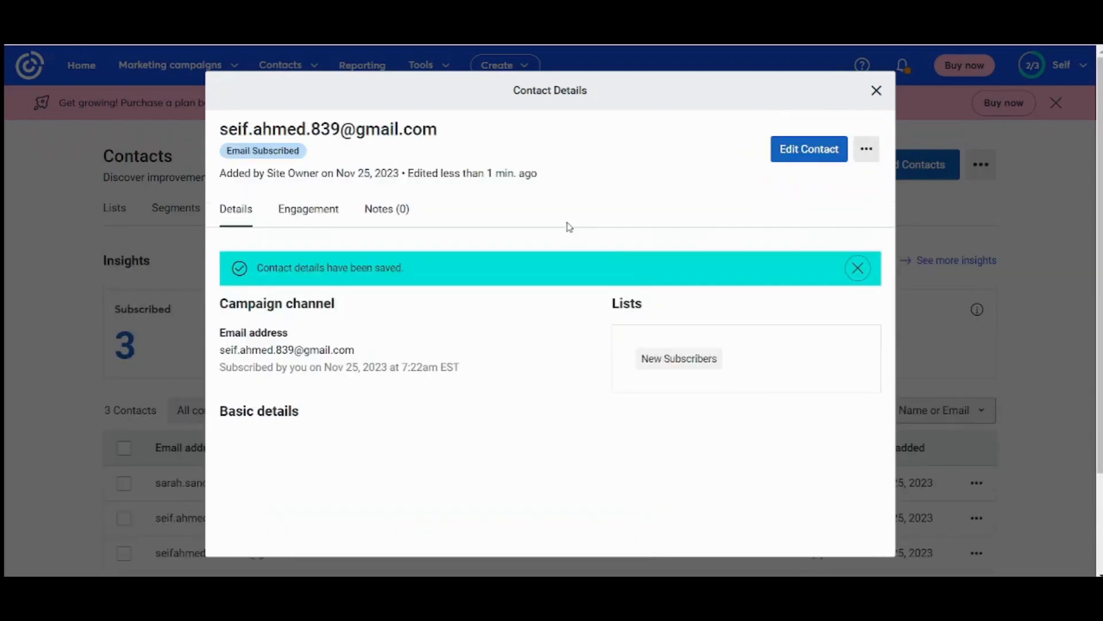
pyautogui.click(877, 91)
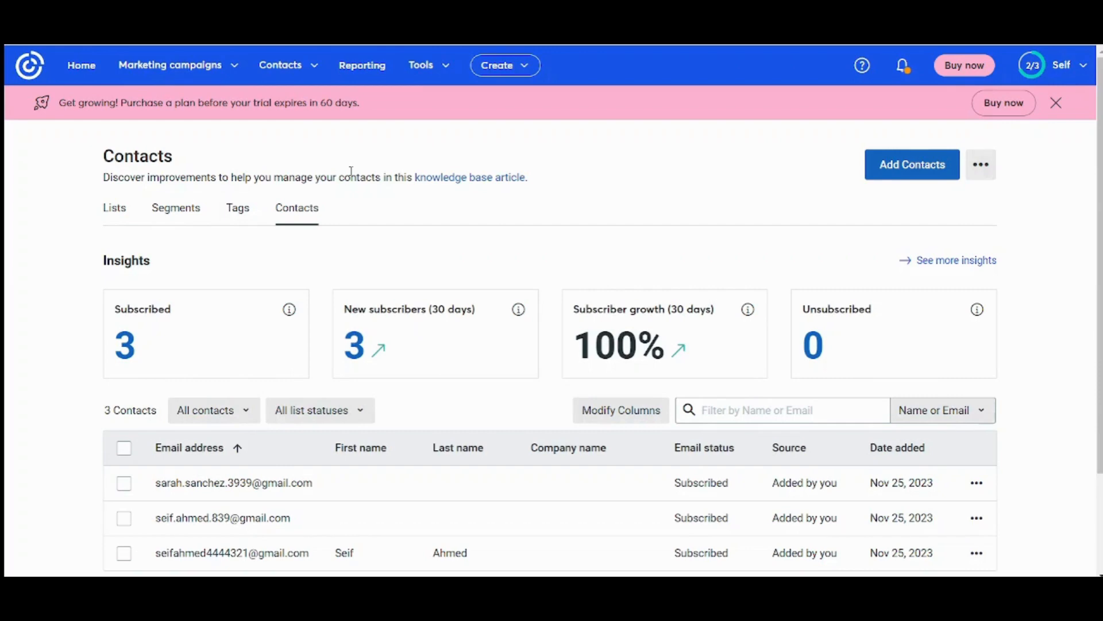
# - Go to Landing pages under Marketing campaigns and start creating a new landing page
pyautogui.click(186, 83)
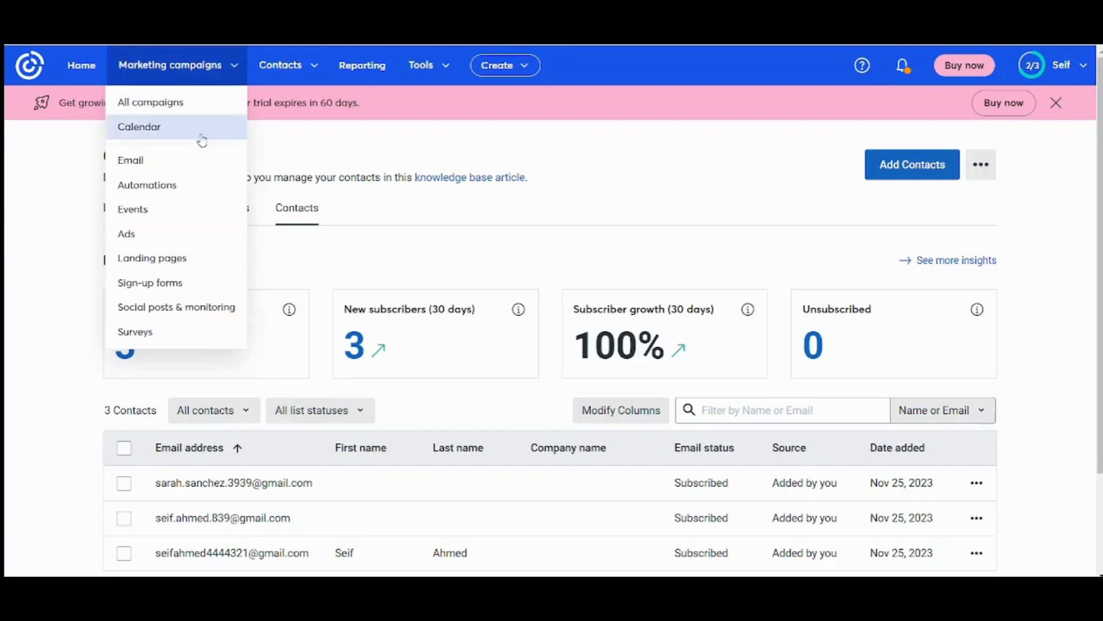
pyautogui.click(186, 260)
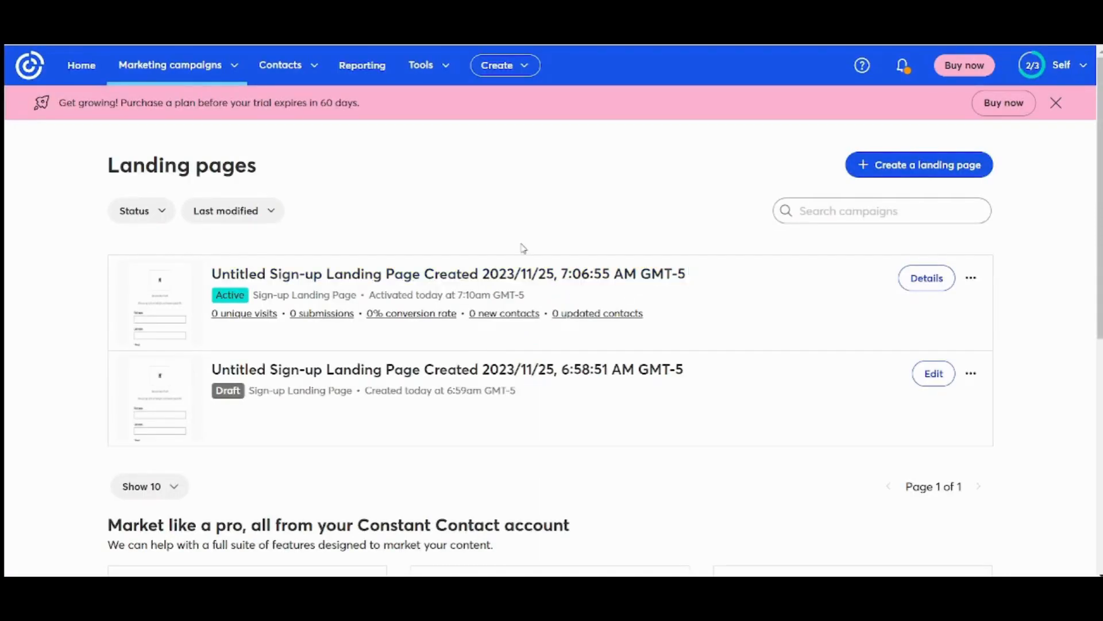
pyautogui.click(953, 174)
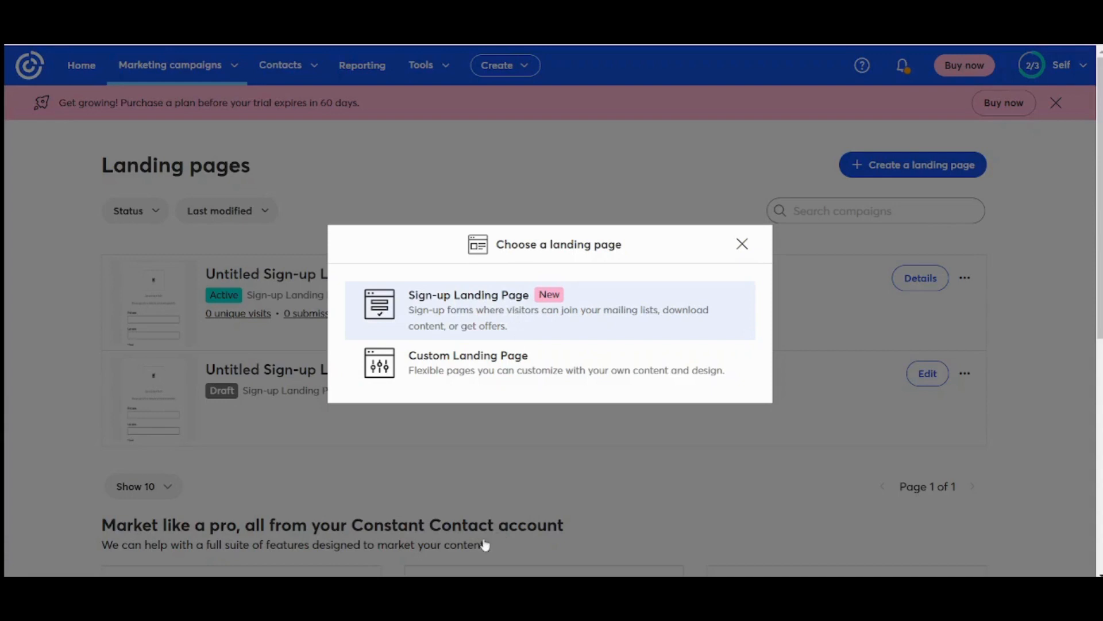
# - Create a sign-up landing page, adding and then undoing a text block above the form
pyautogui.click(518, 311)
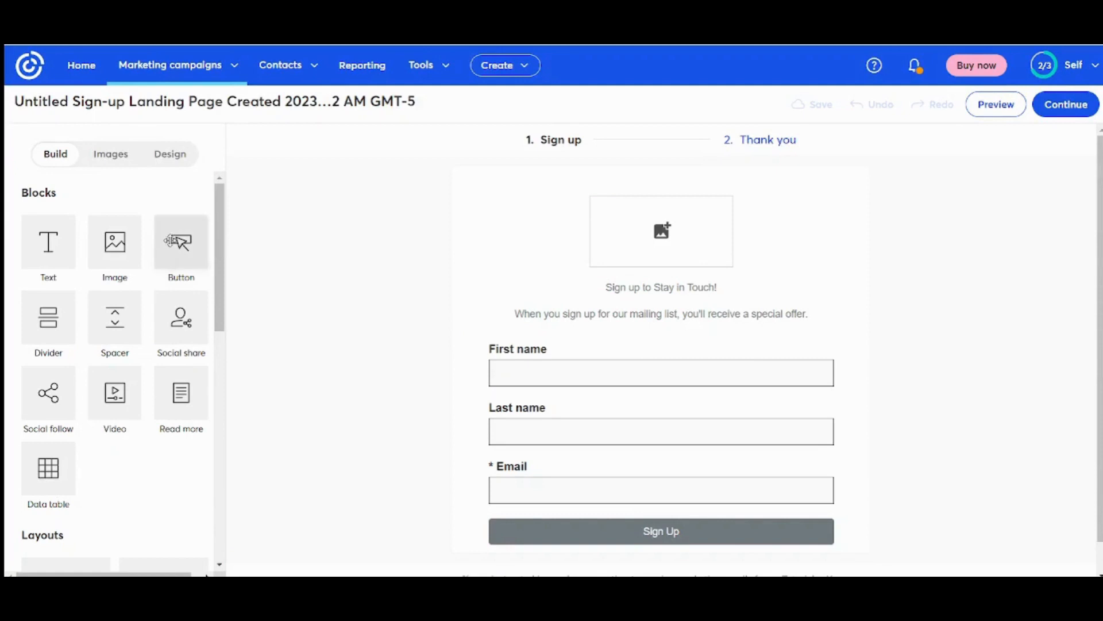
pyautogui.moveTo(33, 249); pyautogui.dragTo(439, 328)
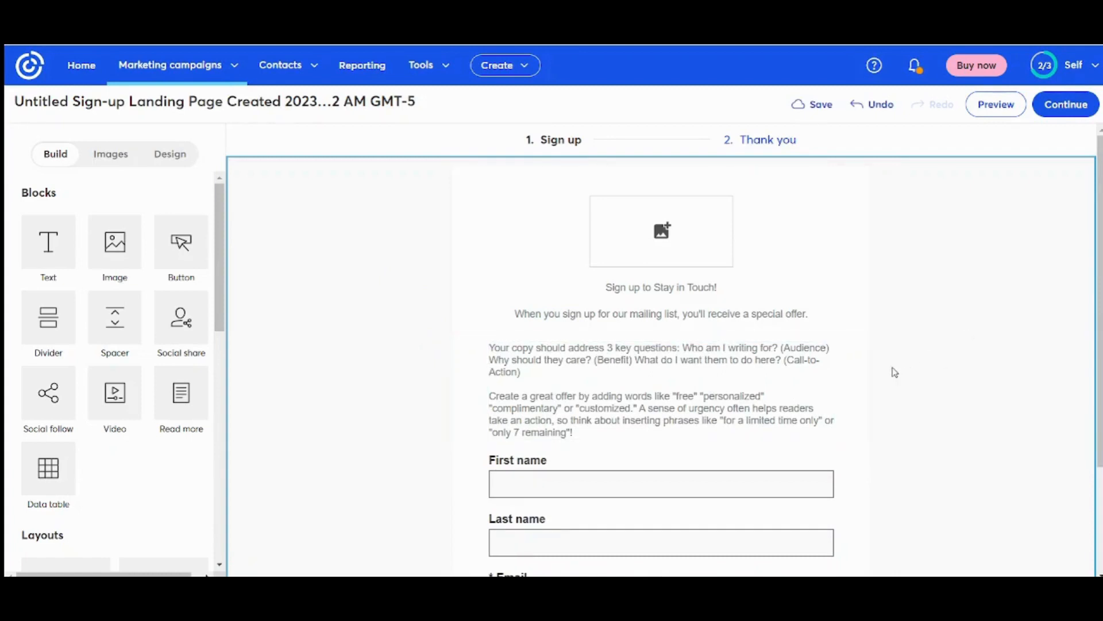
pyautogui.click(862, 367)
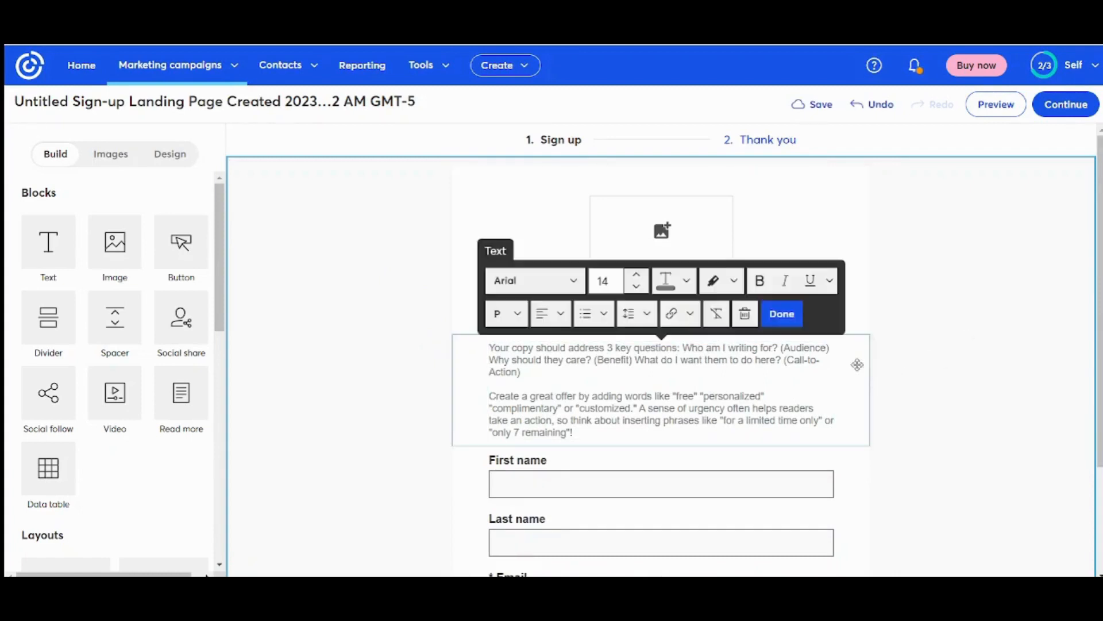
pyautogui.click(874, 105)
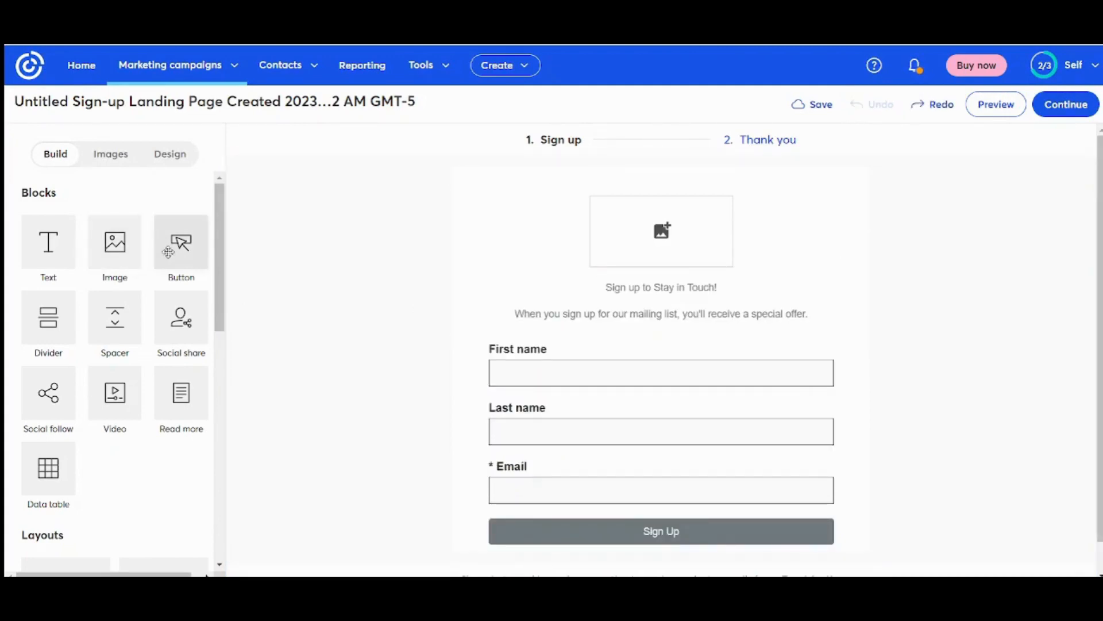
# - Look through the page images and design settings, then select the sign-up form's fields
pyautogui.scroll(-6, 222, 271)
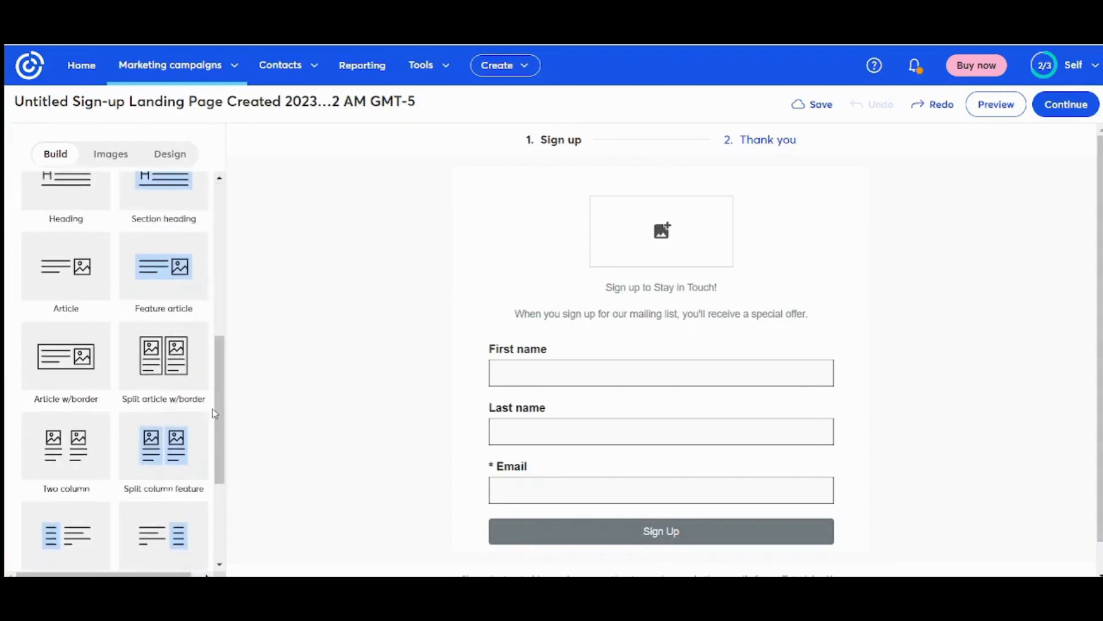
pyautogui.moveTo(225, 423); pyautogui.dragTo(226, 238)
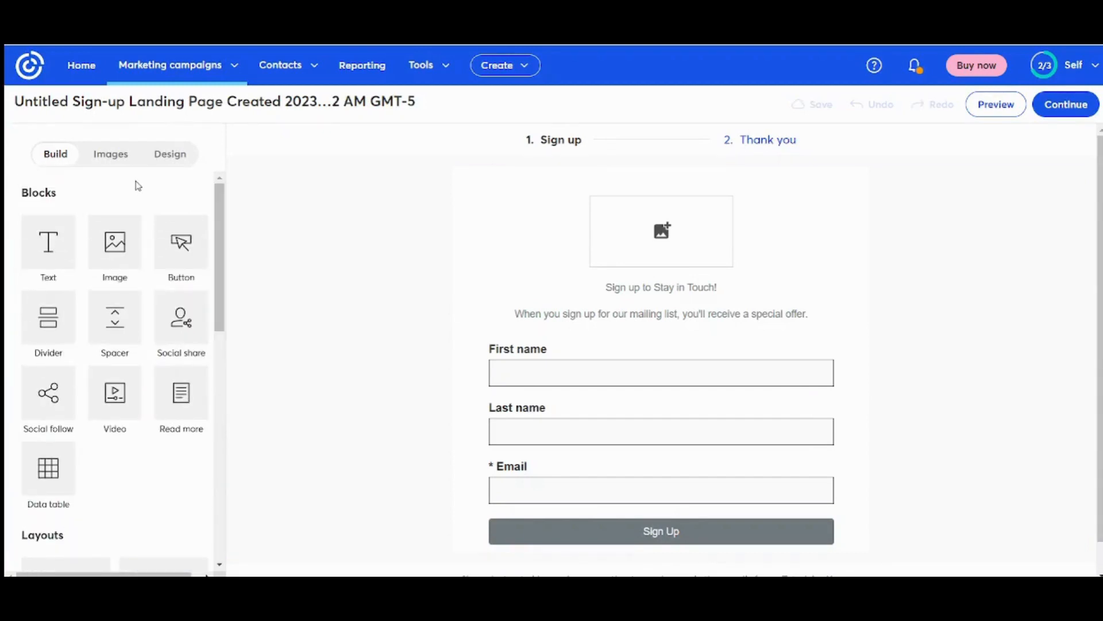
pyautogui.click(129, 162)
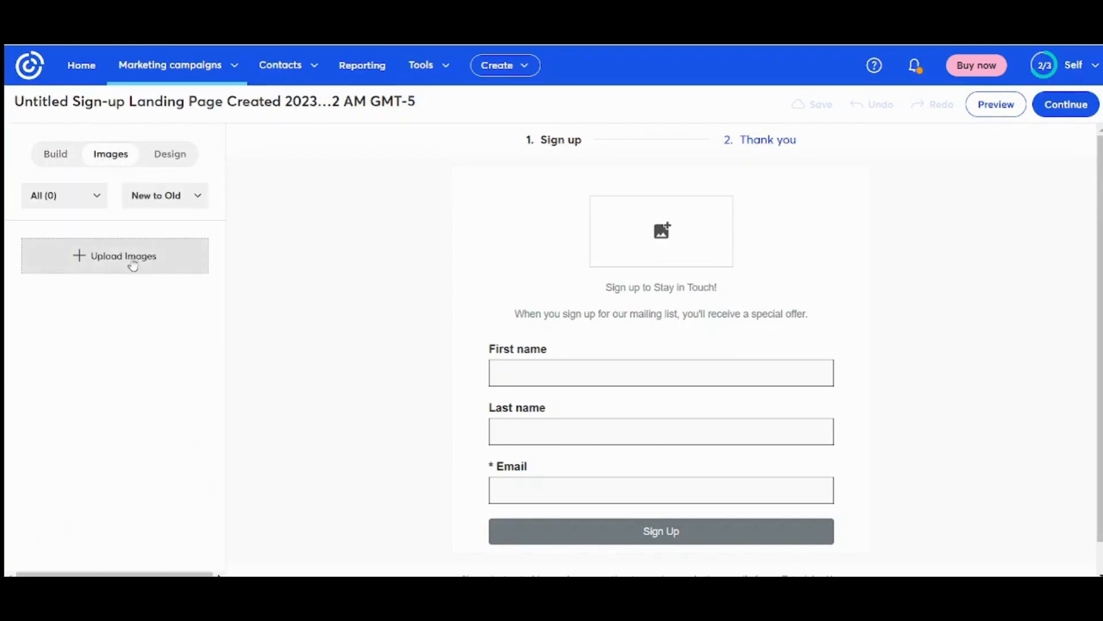
pyautogui.click(158, 160)
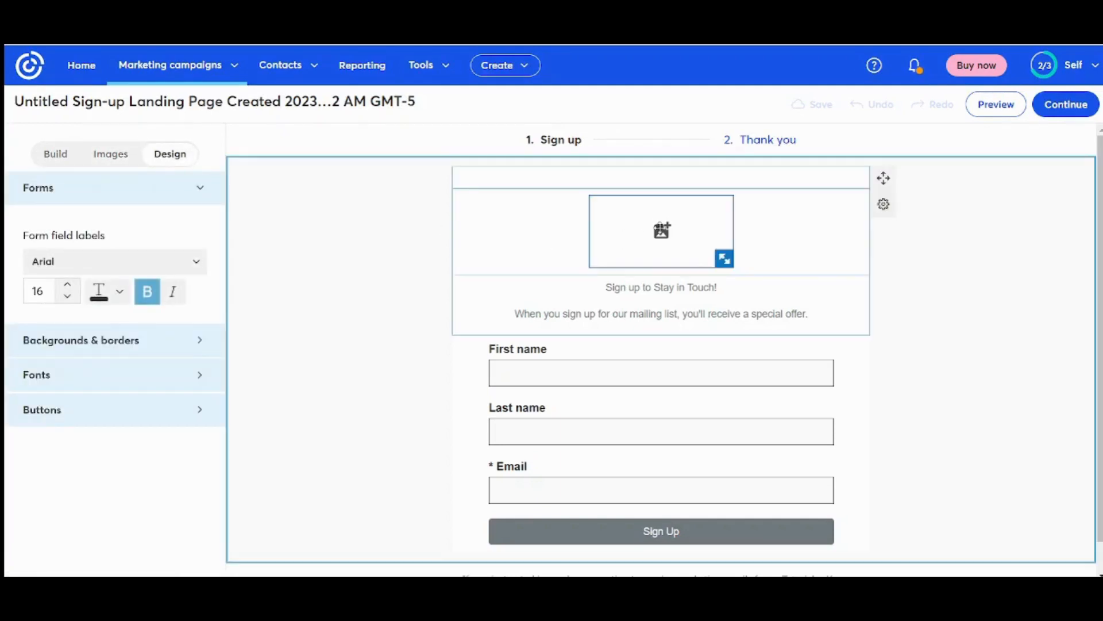
pyautogui.click(521, 226)
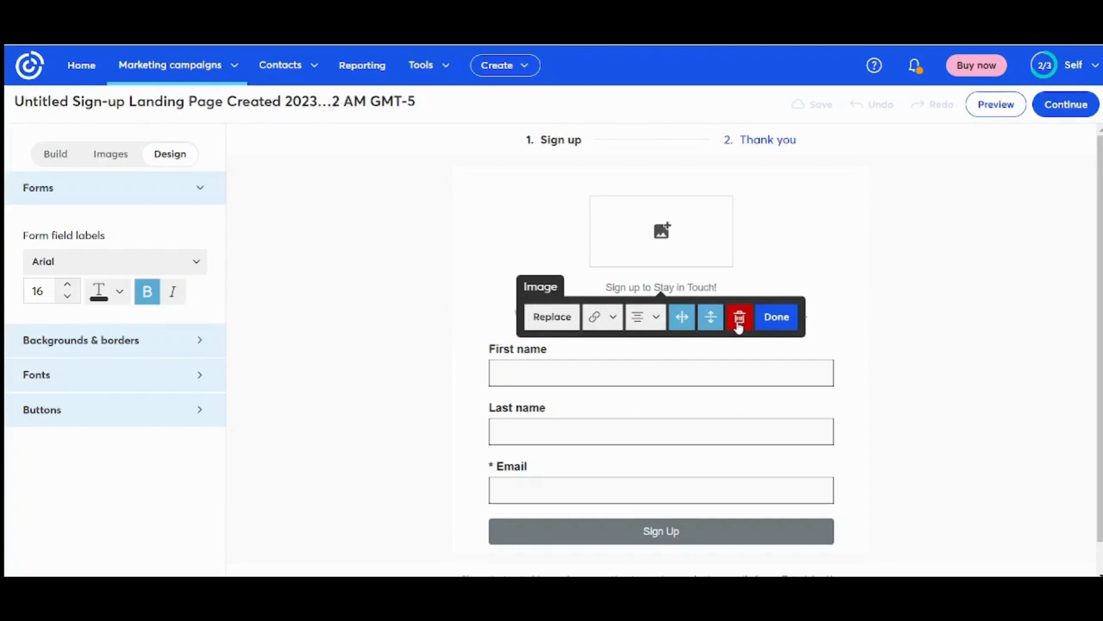
pyautogui.click(481, 365)
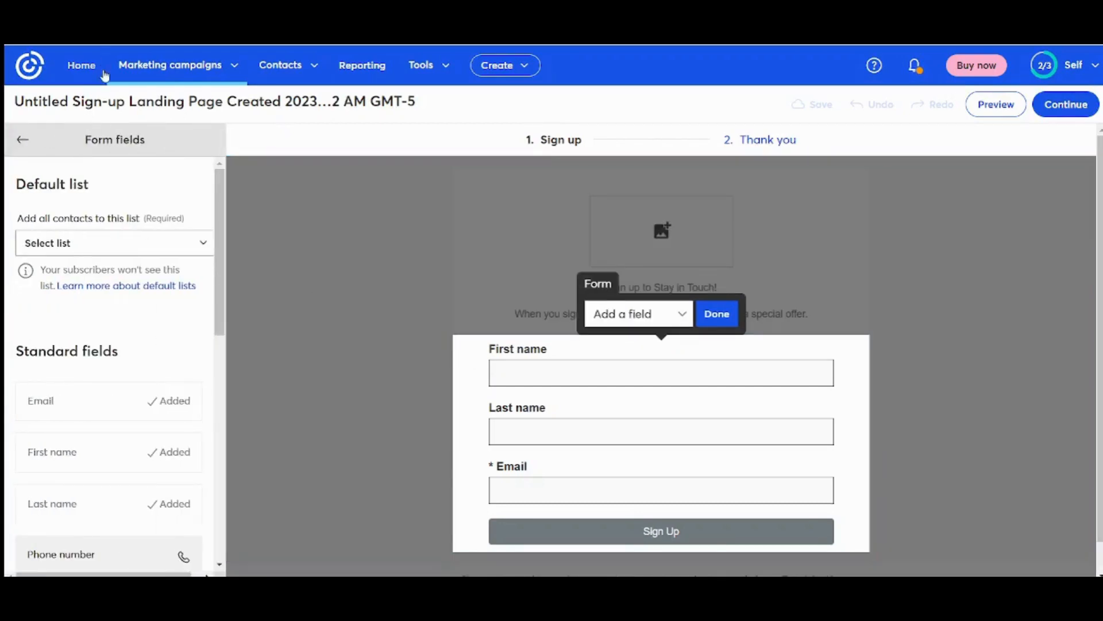
# - Make the First name field required on the sign-up form
pyautogui.moveTo(219, 297); pyautogui.dragTo(221, 351)
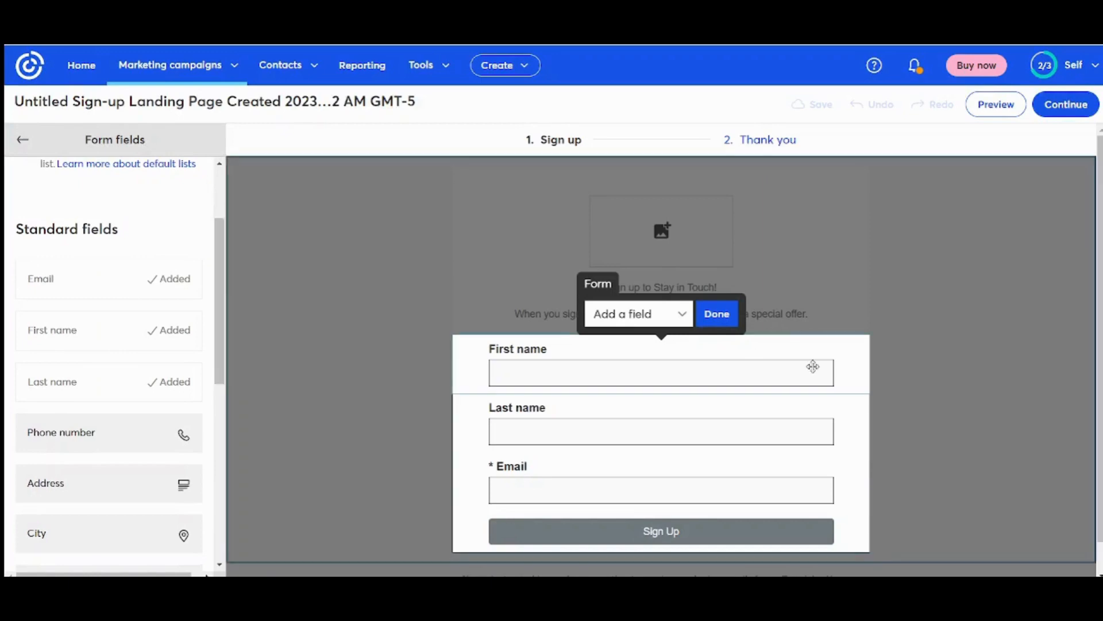
pyautogui.click(538, 384)
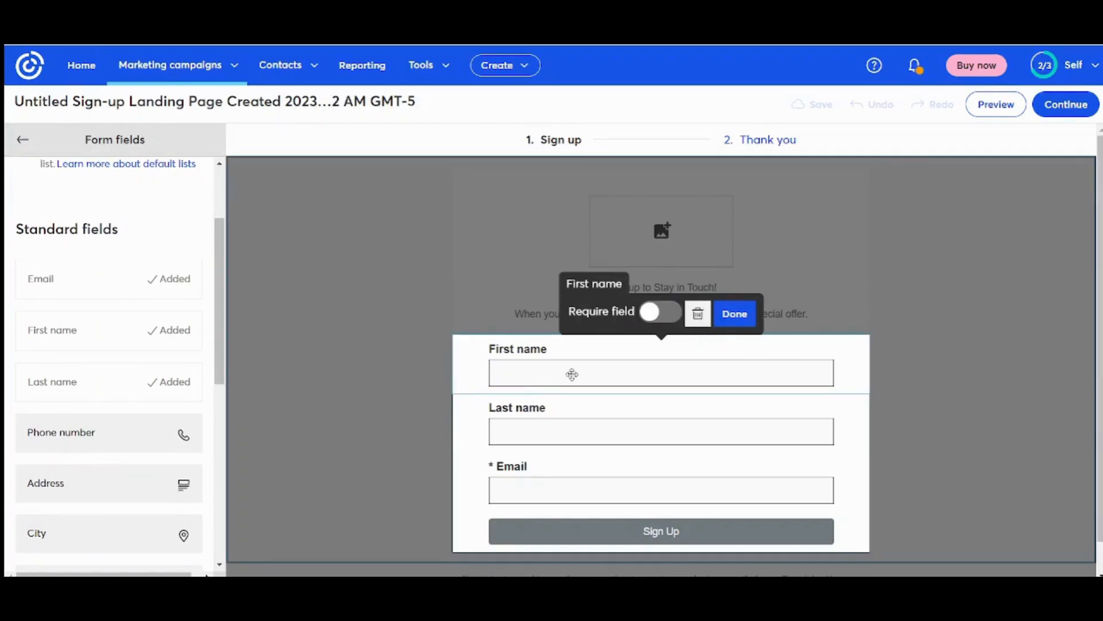
pyautogui.click(663, 319)
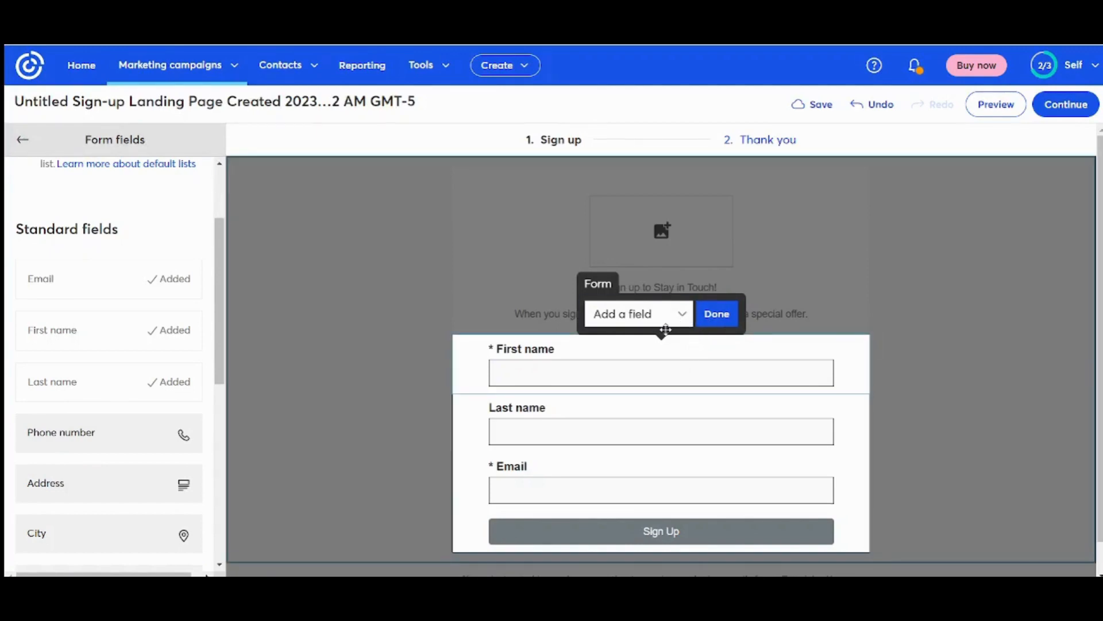
pyautogui.click(718, 315)
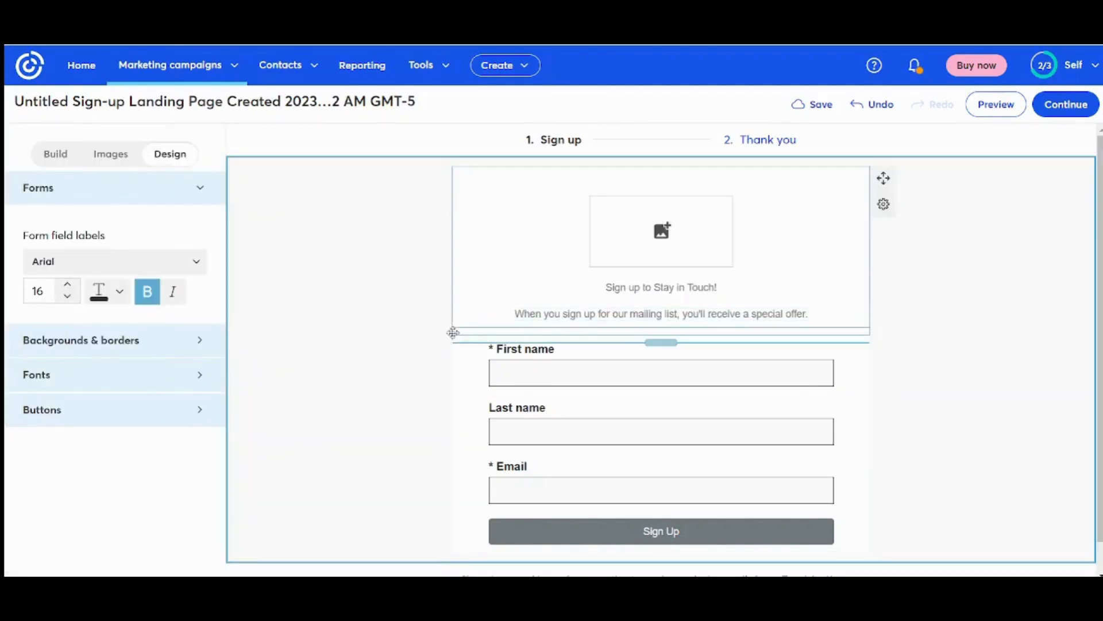
# - Add a Phone number field below First name and finish editing the form
pyautogui.click(556, 380)
pyautogui.click(554, 377)
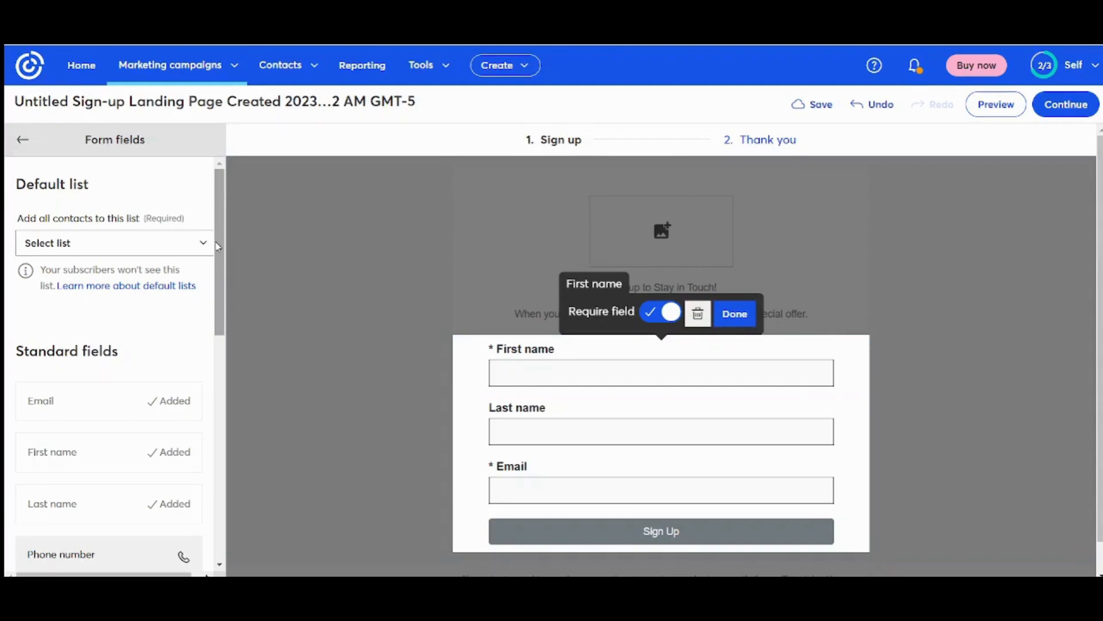
pyautogui.moveTo(218, 246); pyautogui.dragTo(213, 320)
pyautogui.moveTo(80, 362); pyautogui.dragTo(598, 396)
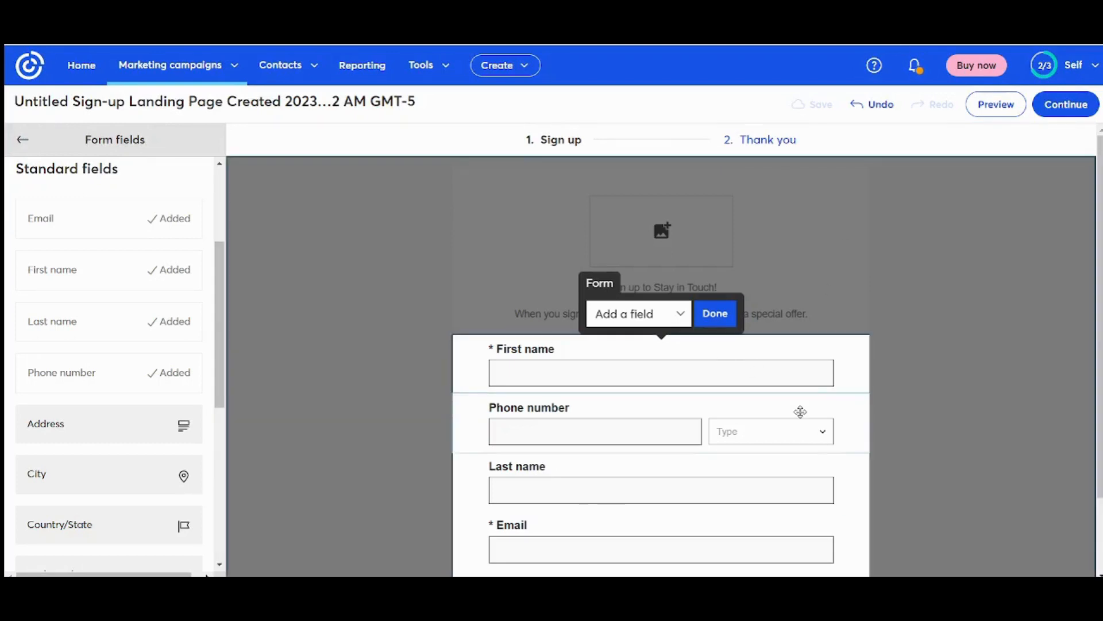
pyautogui.click(1023, 353)
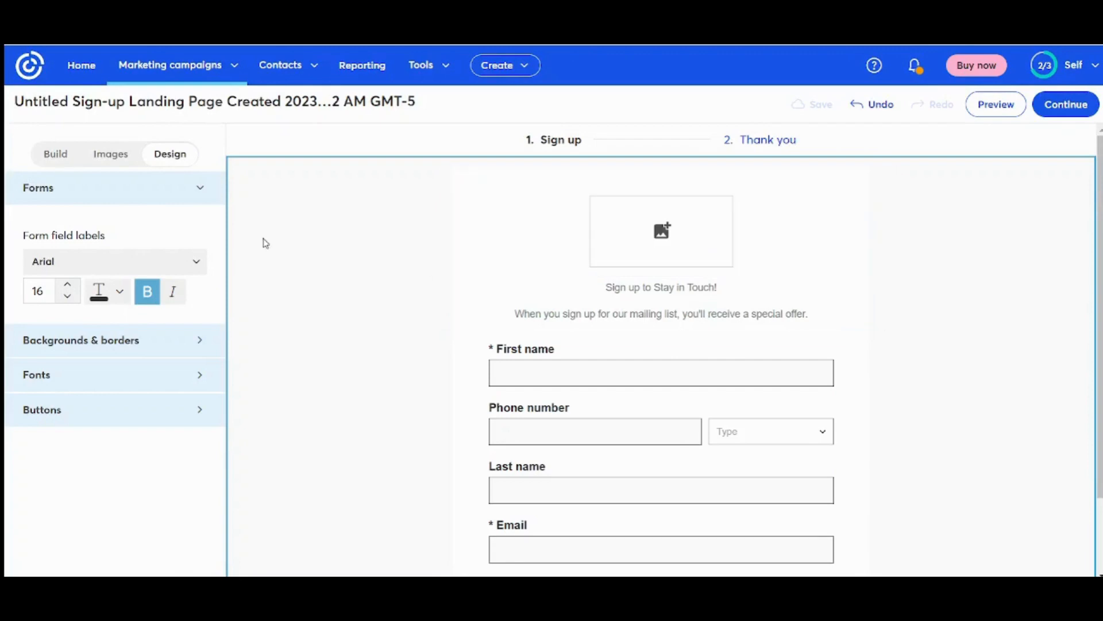
# - Choose New Subscribers as the form's default list and continue to the Thank you page
pyautogui.click(56, 154)
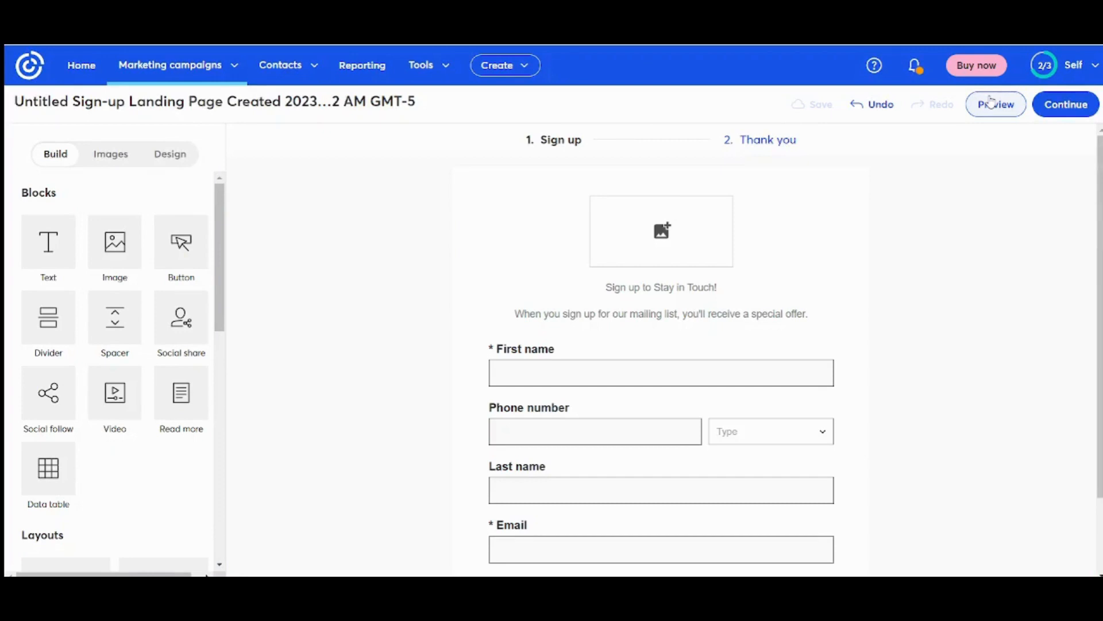
pyautogui.click(1068, 107)
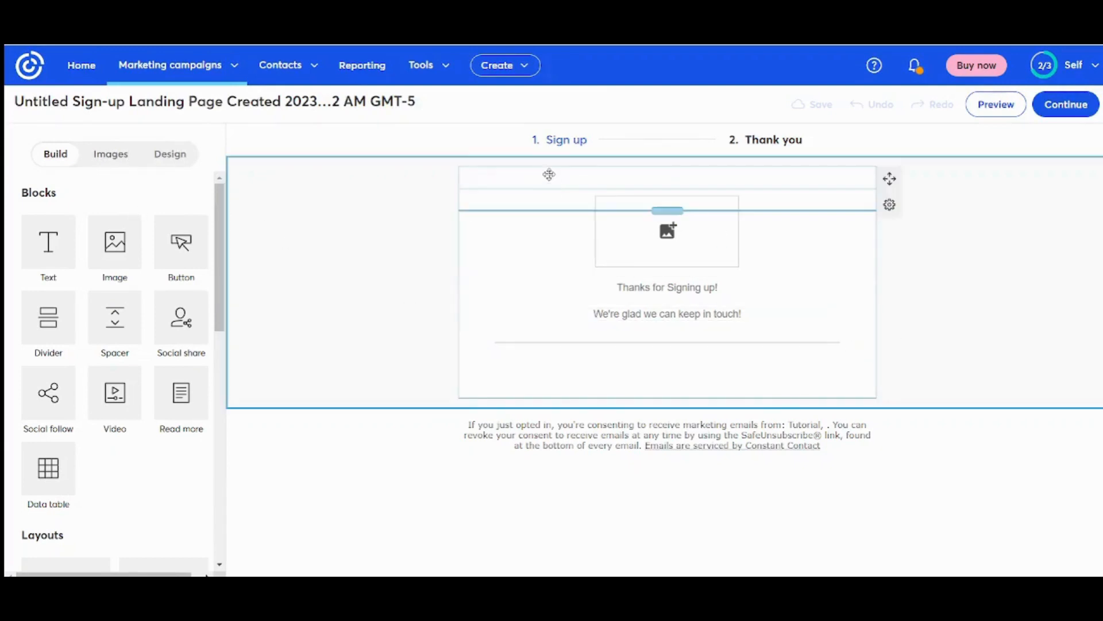
pyautogui.click(1072, 108)
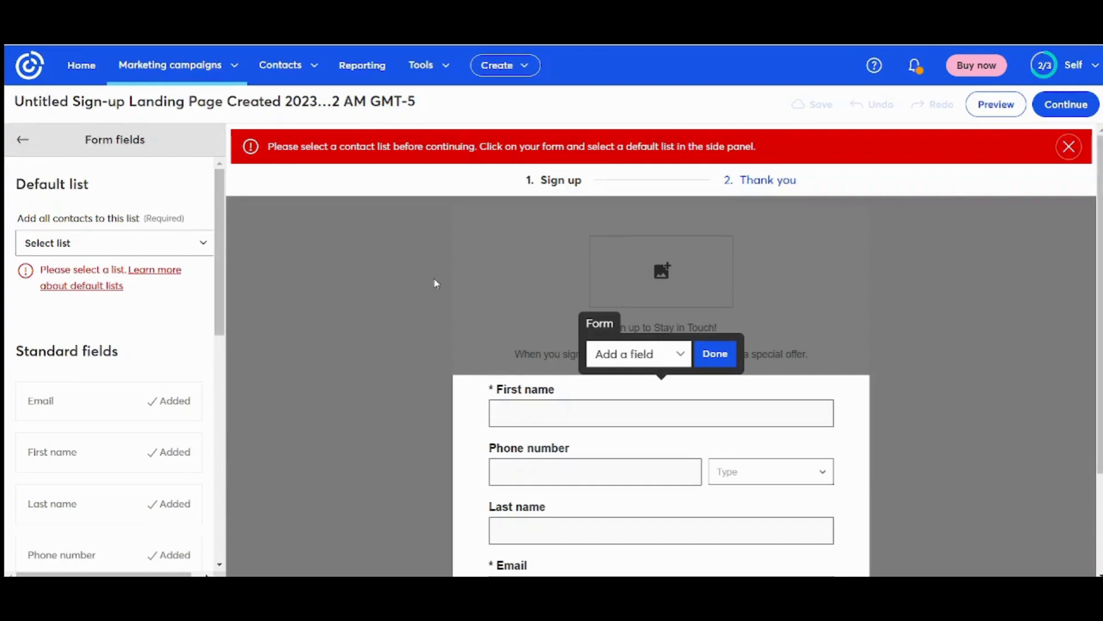
pyautogui.click(92, 251)
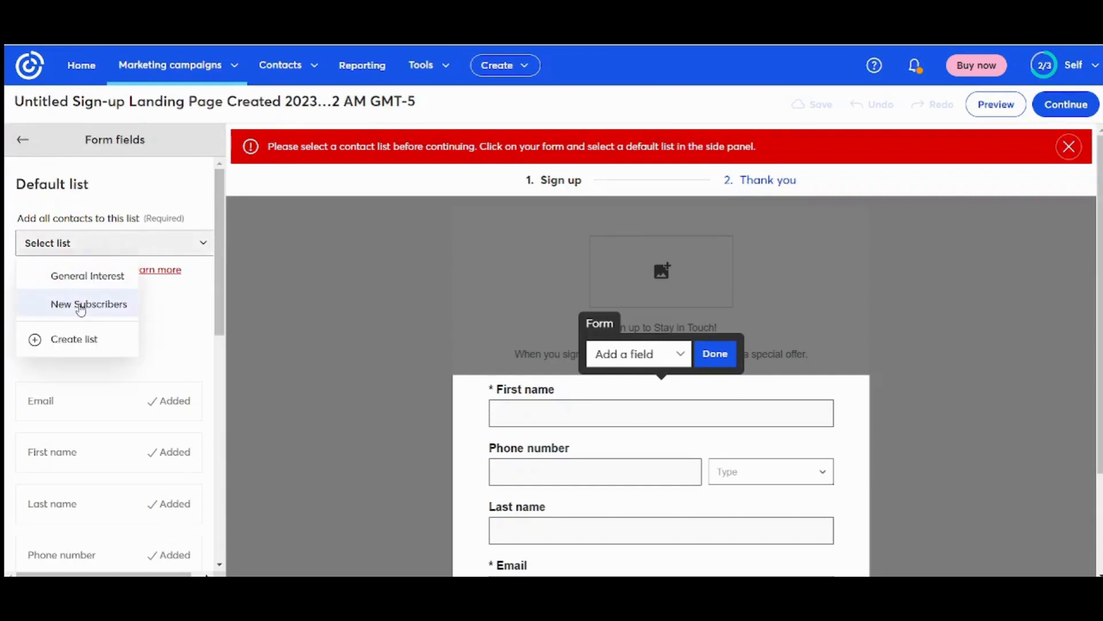
pyautogui.click(79, 305)
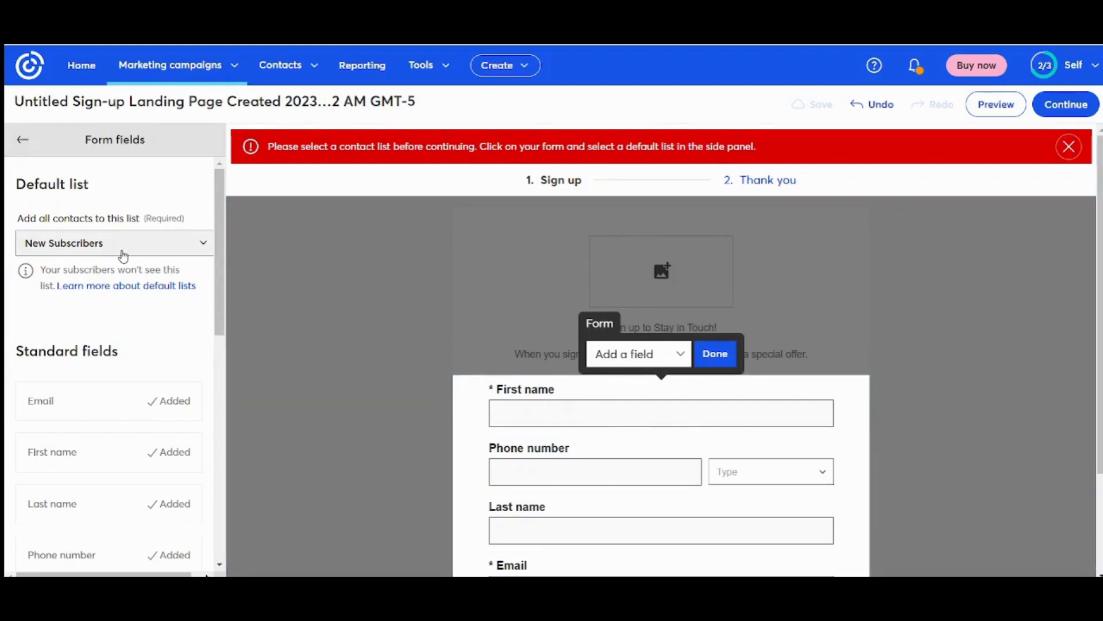
pyautogui.click(1076, 106)
pyautogui.click(1078, 107)
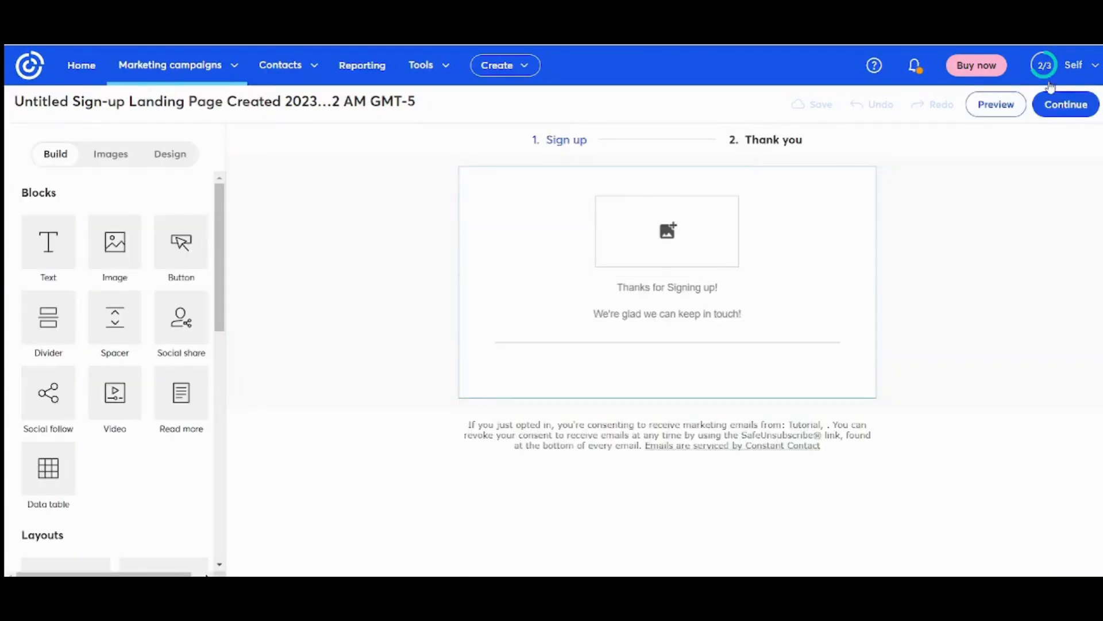
# - Continue past the preview and page settings, then activate the sign-up landing page
pyautogui.click(1056, 105)
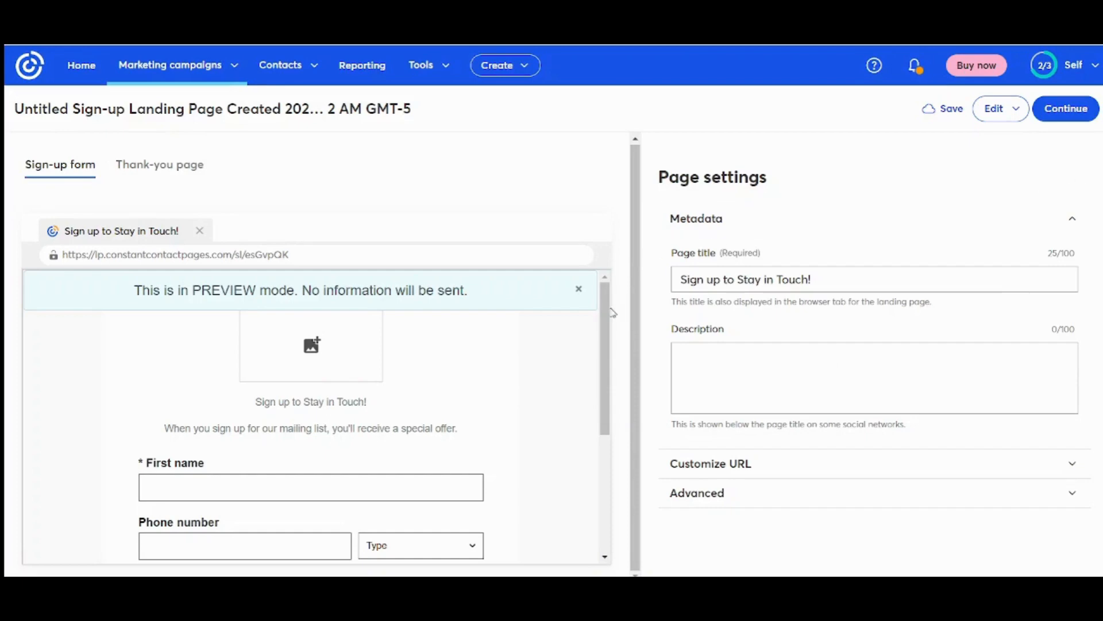
pyautogui.moveTo(610, 313); pyautogui.dragTo(614, 428)
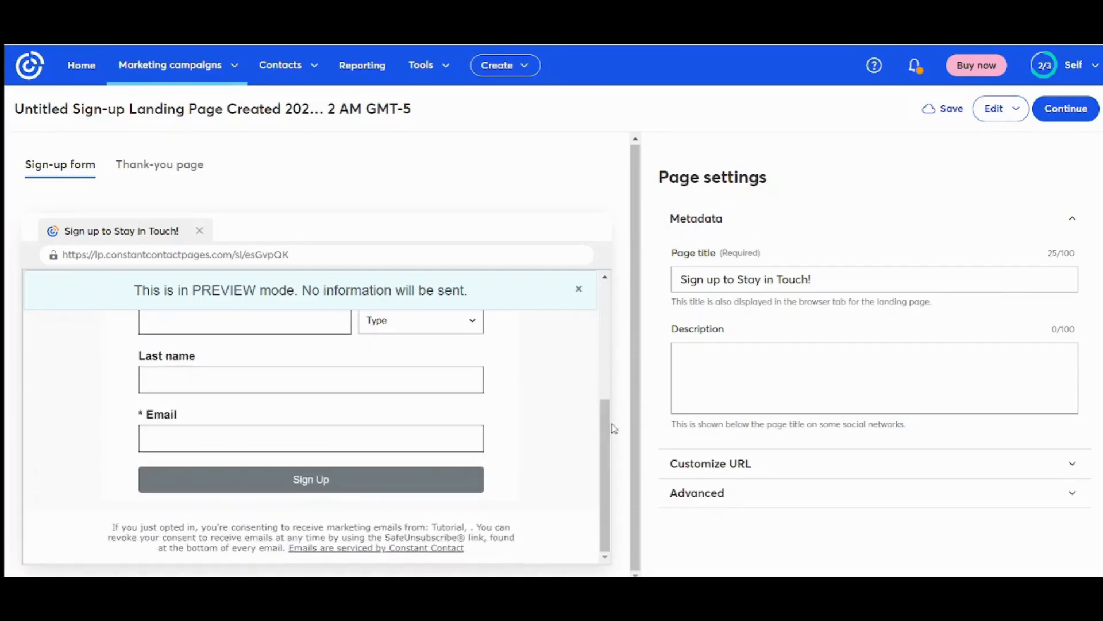
pyautogui.click(1066, 115)
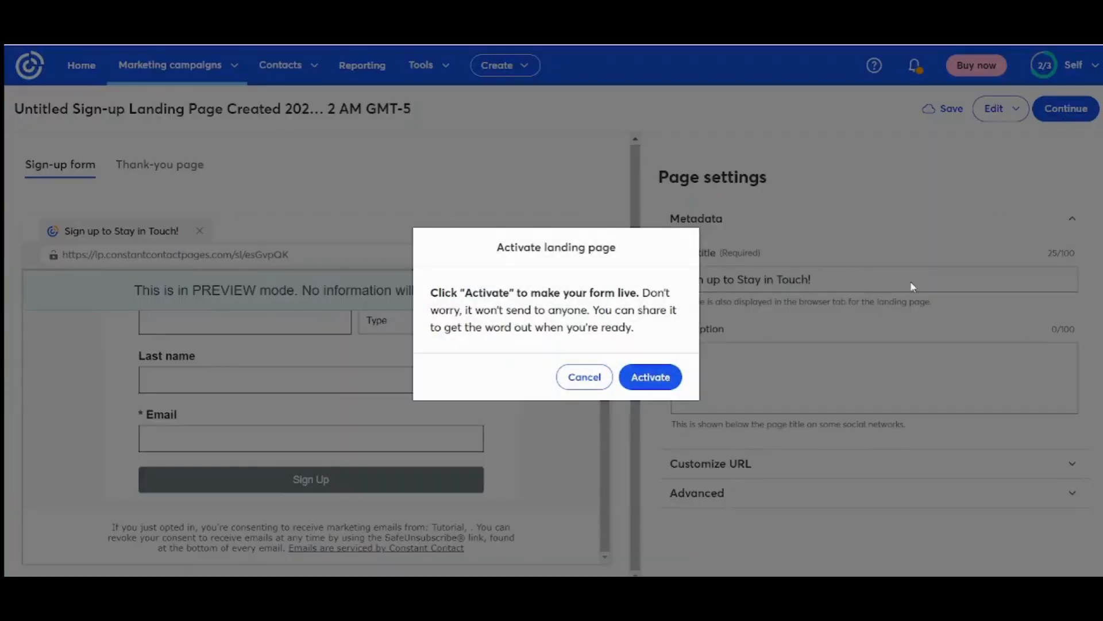
pyautogui.click(645, 379)
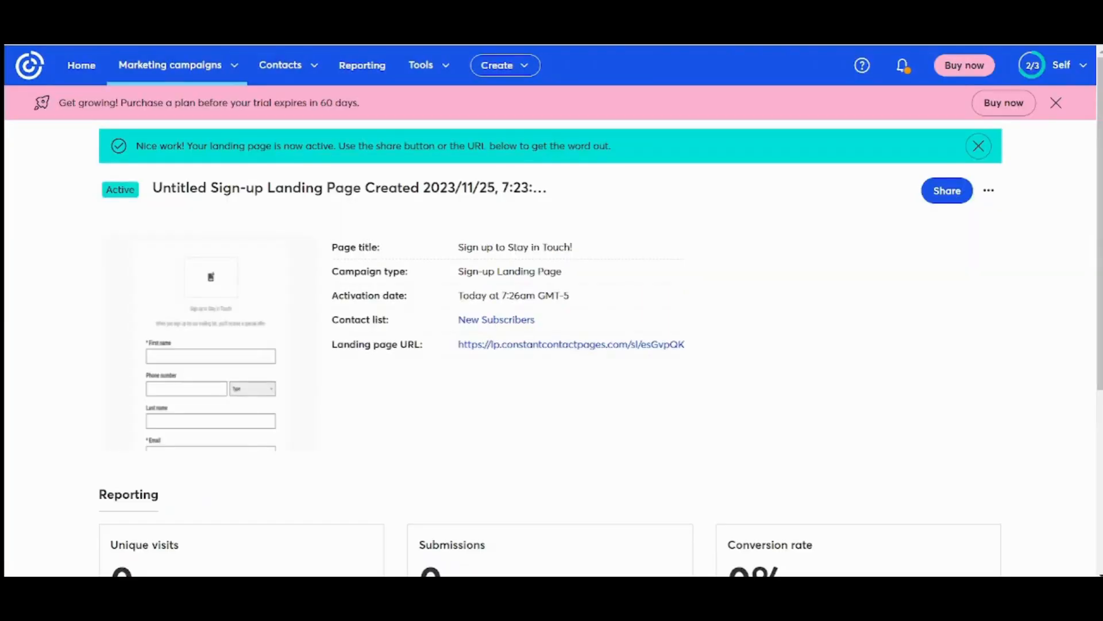
# - Create a new email from the Email campaigns list using the Basic Note template
pyautogui.click(217, 66)
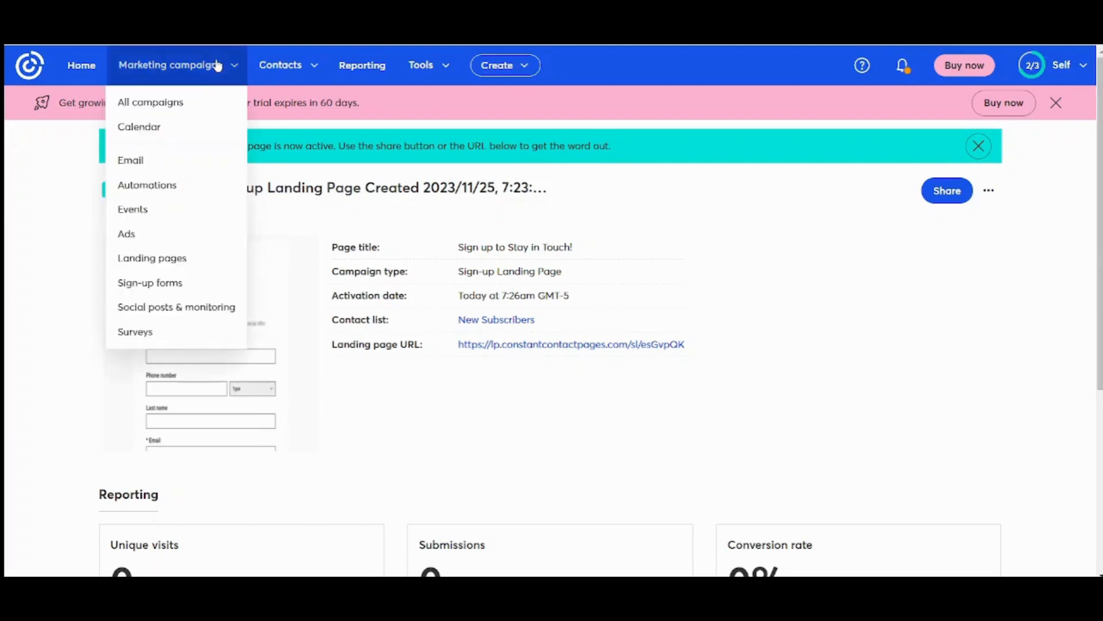
pyautogui.click(156, 167)
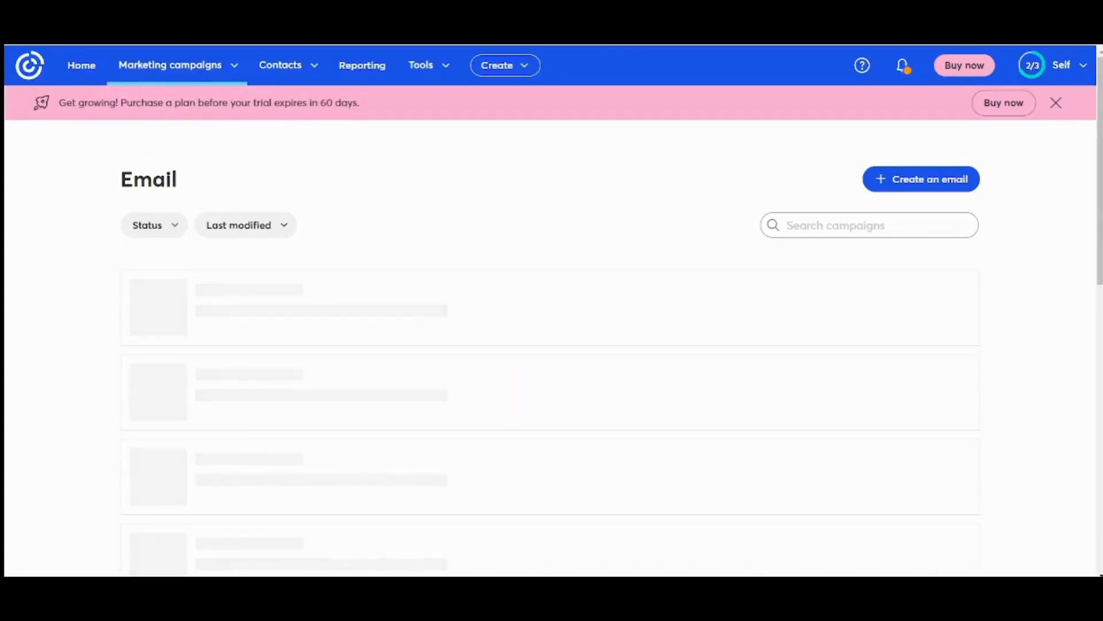
pyautogui.click(914, 184)
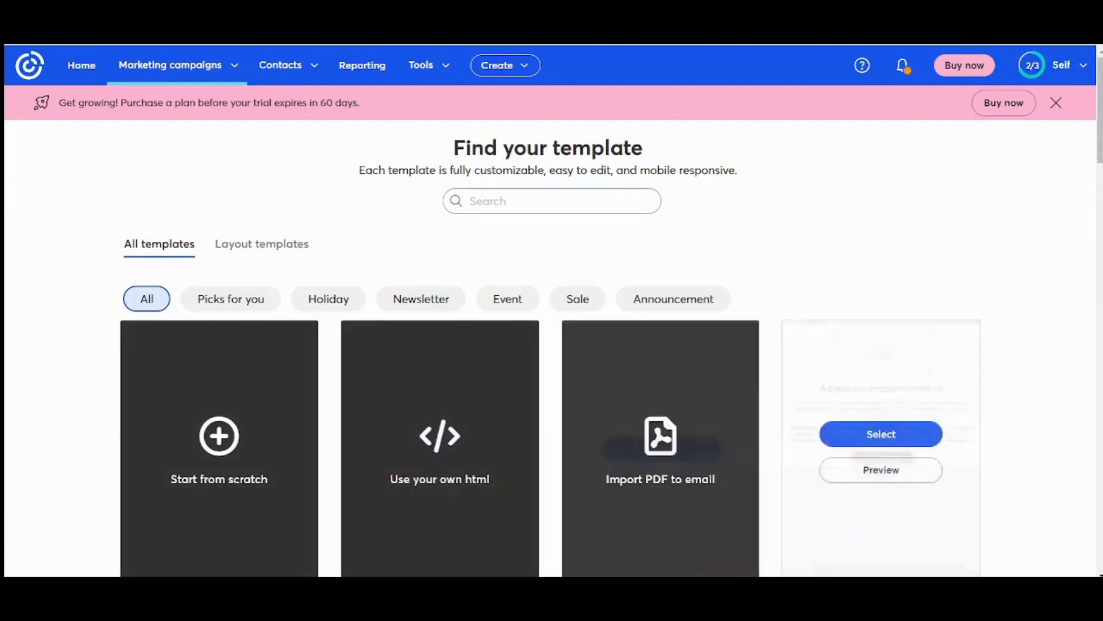
pyautogui.scroll(-10, 552, 345)
pyautogui.moveTo(1100, 210); pyautogui.dragTo(1100, 172)
pyautogui.scroll(4, 1077, 170)
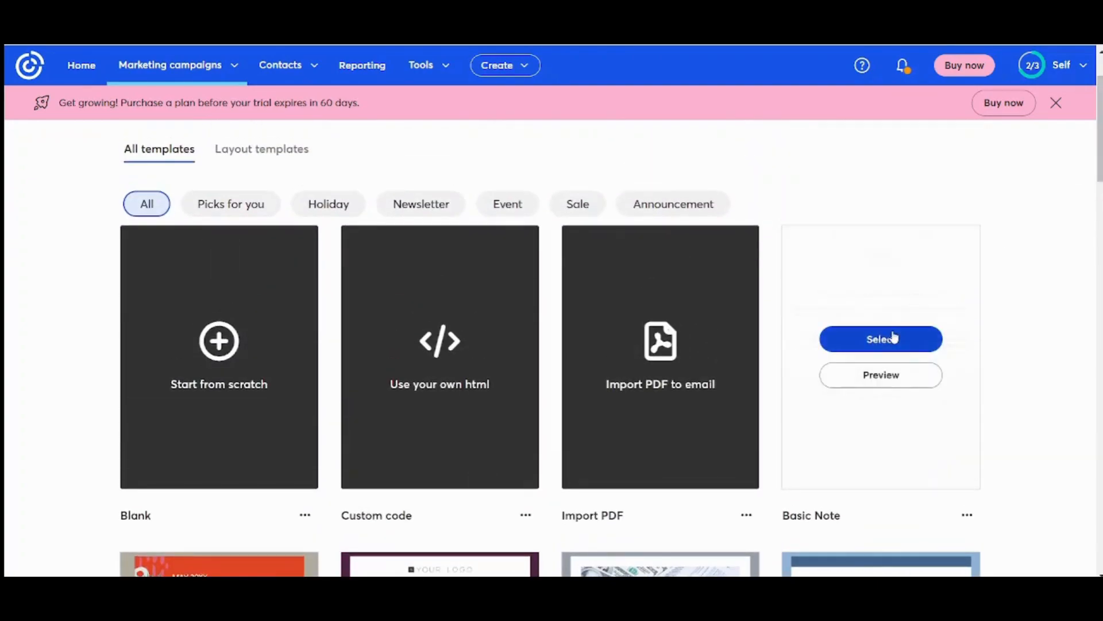
pyautogui.click(895, 337)
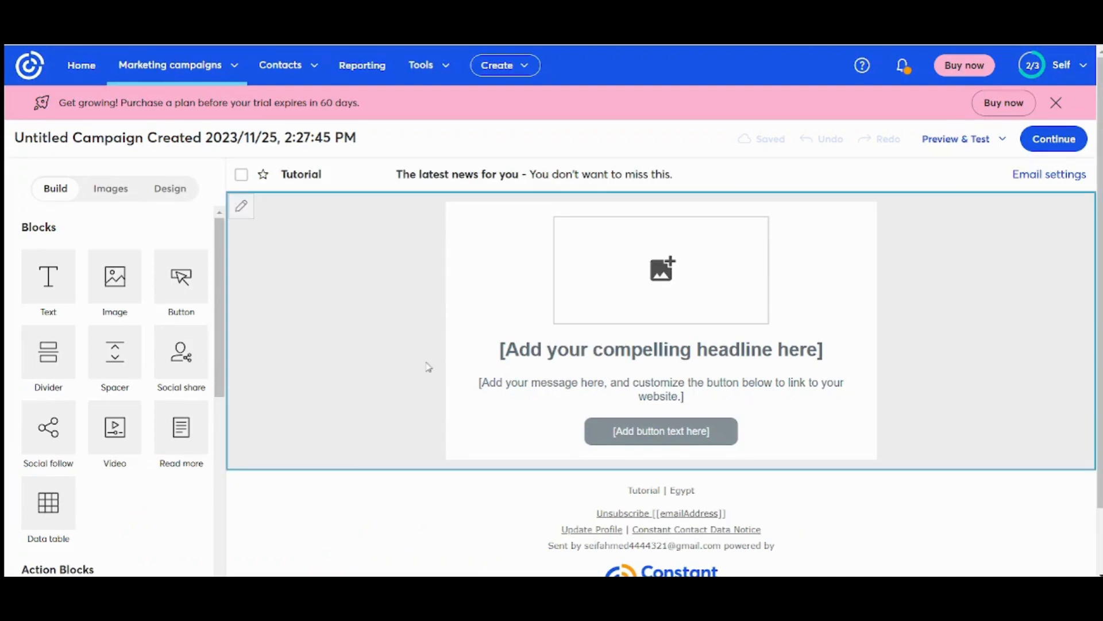
# - Move the Basic Note email on to its Send page and review timing and recipient lists
pyautogui.click(1067, 147)
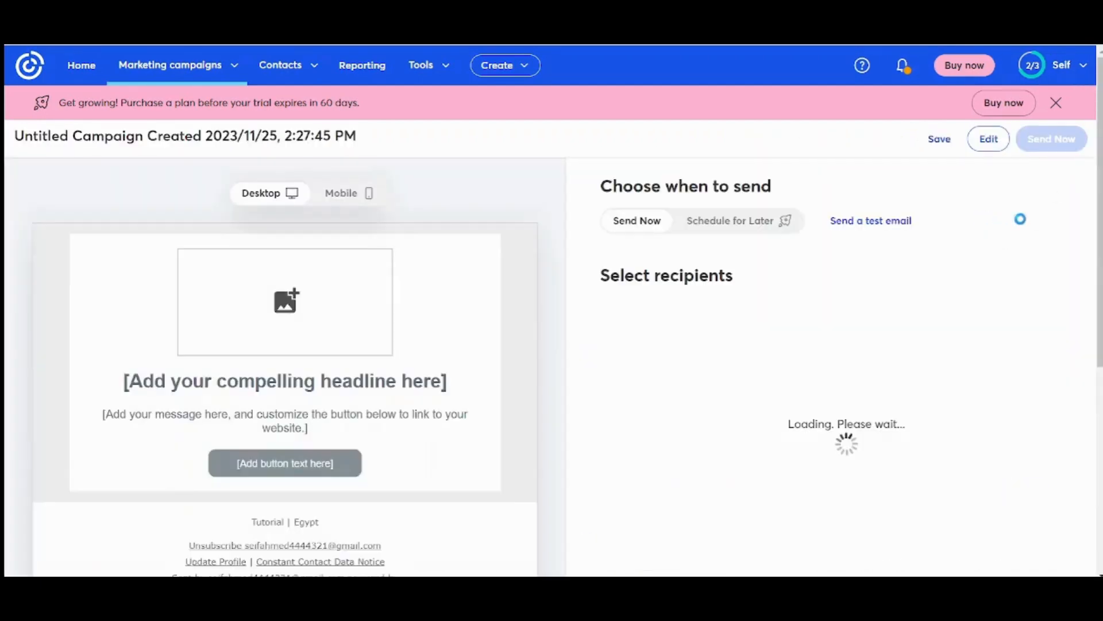
pyautogui.moveTo(1100, 222); pyautogui.dragTo(1100, 253)
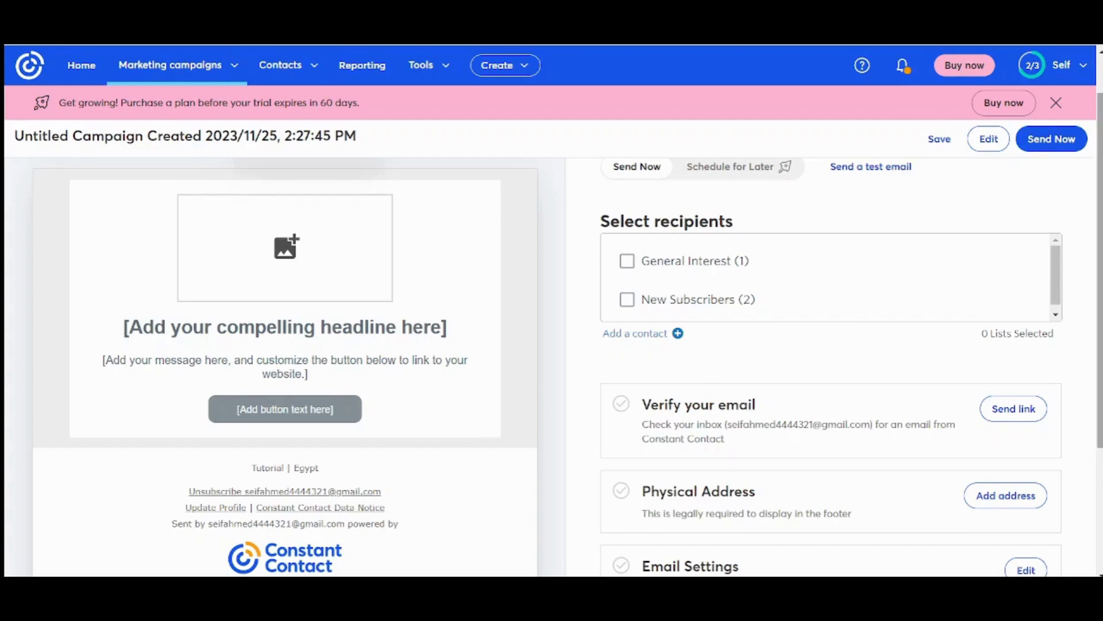
pyautogui.scroll(1, 1100, 270)
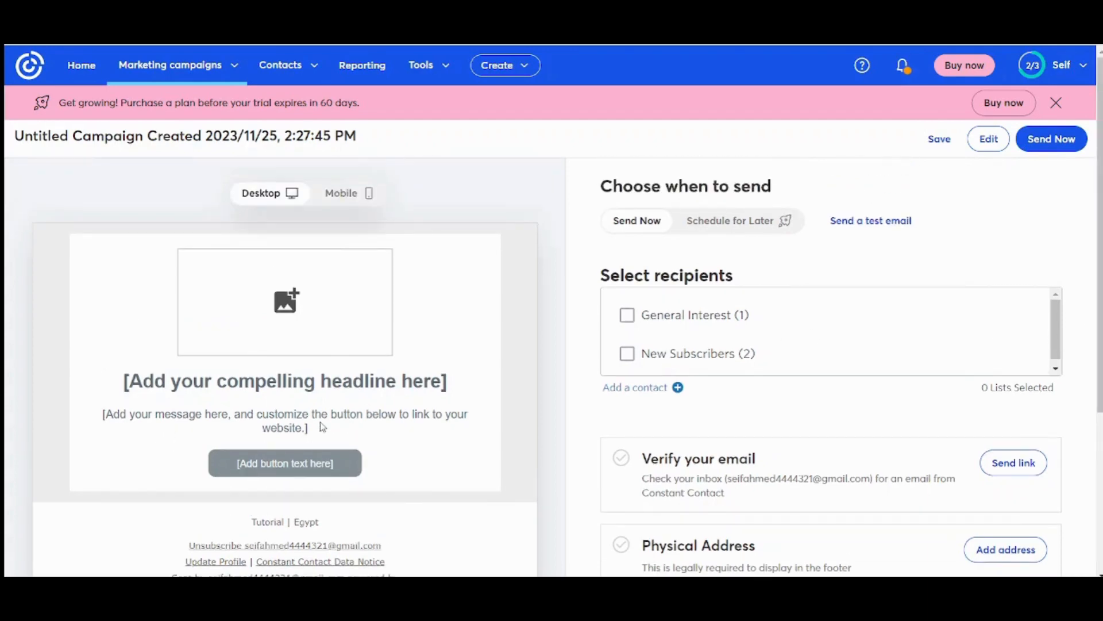
pyautogui.moveTo(322, 427); pyautogui.dragTo(154, 411)
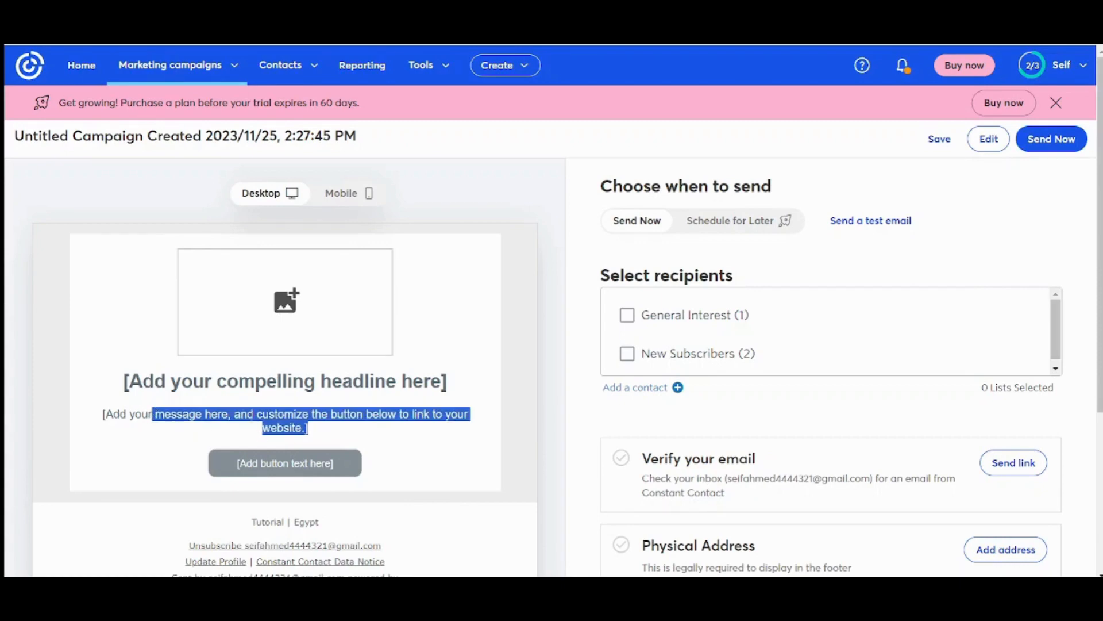
pyautogui.click(409, 421)
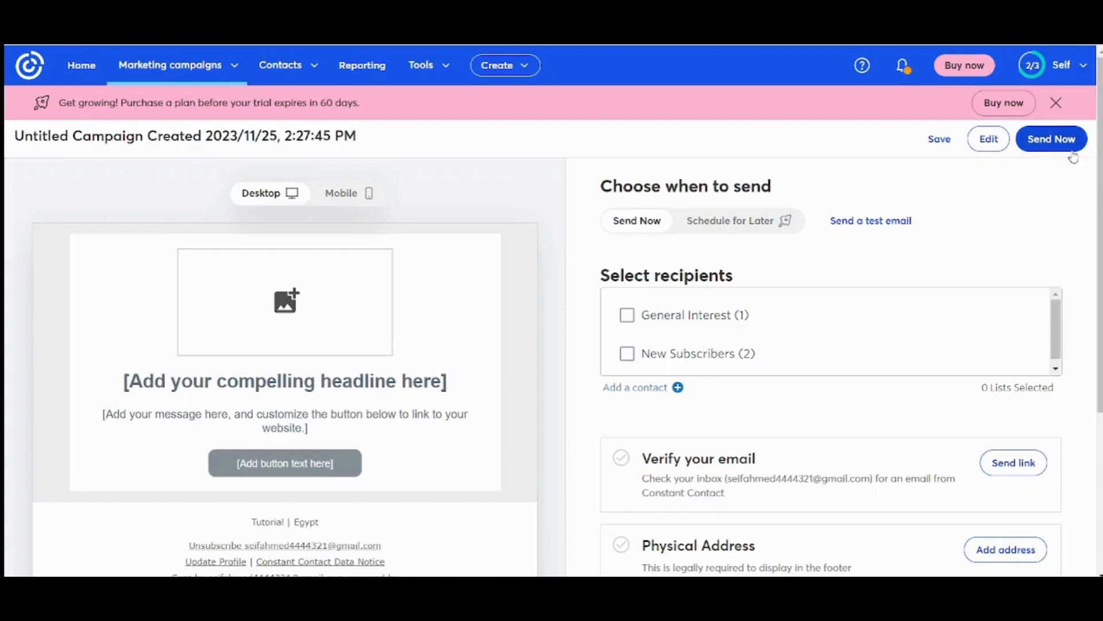
pyautogui.moveTo(1100, 173)
pyautogui.mouseDown()
pyautogui.moveTo(1100, 338)
pyautogui.moveTo(1100, 172)
pyautogui.mouseUp()
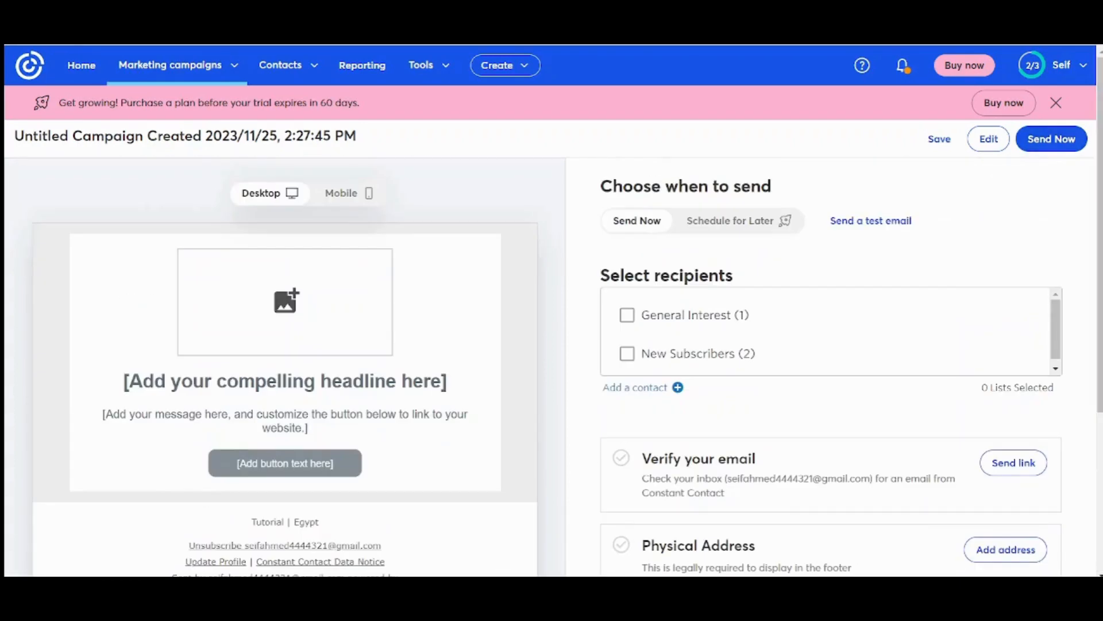
# - From Marketing campaigns > Automations, begin a new custom automation path from scratch
pyautogui.click(176, 68)
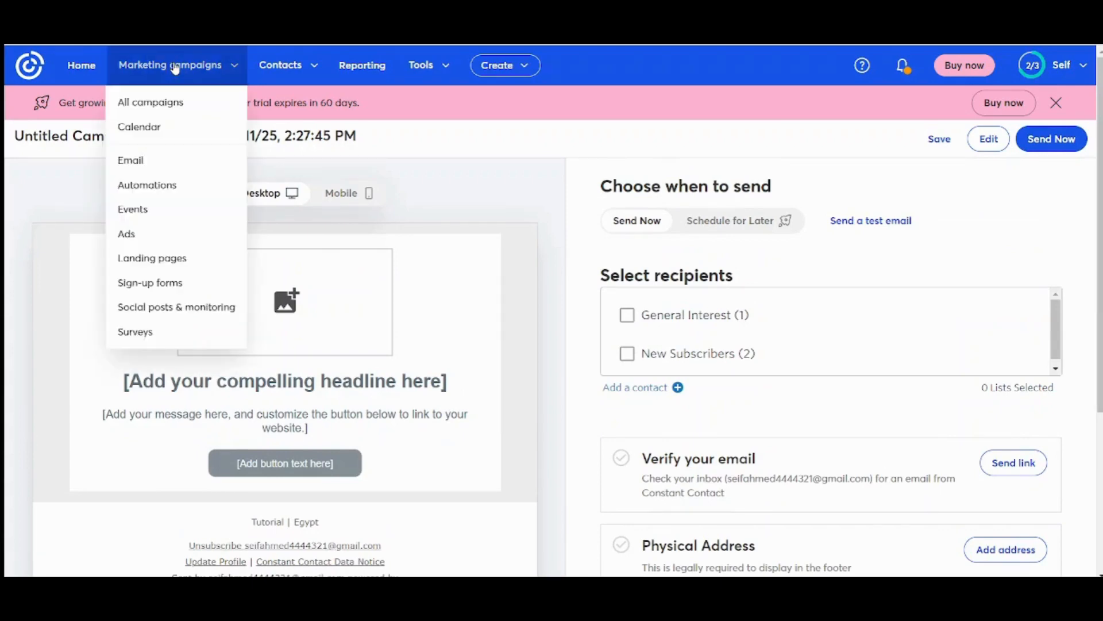
pyautogui.click(194, 185)
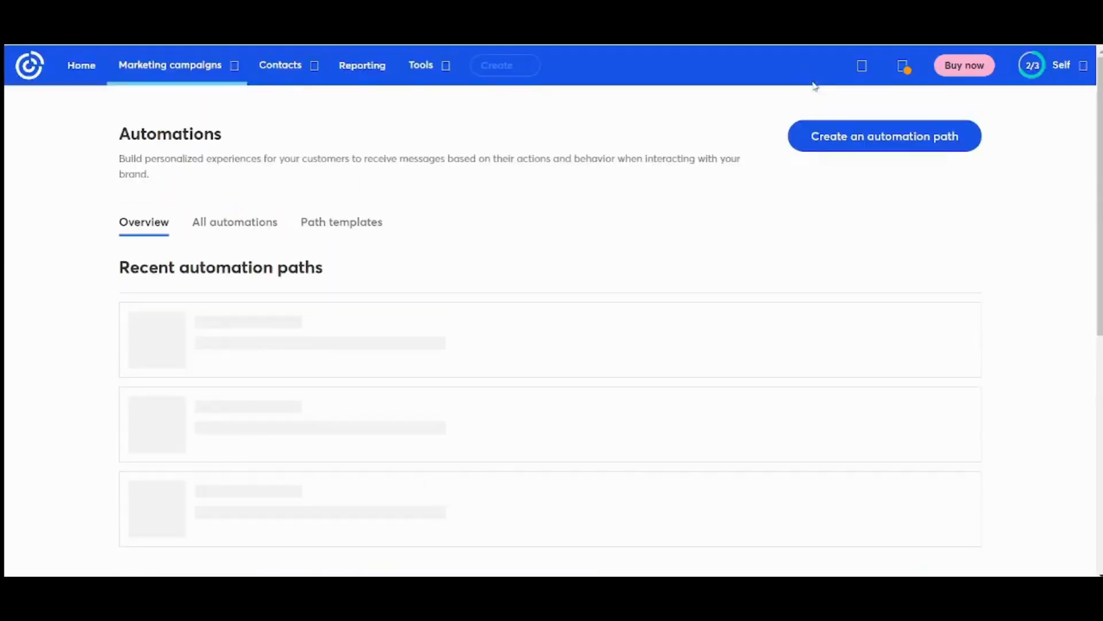
pyautogui.click(835, 171)
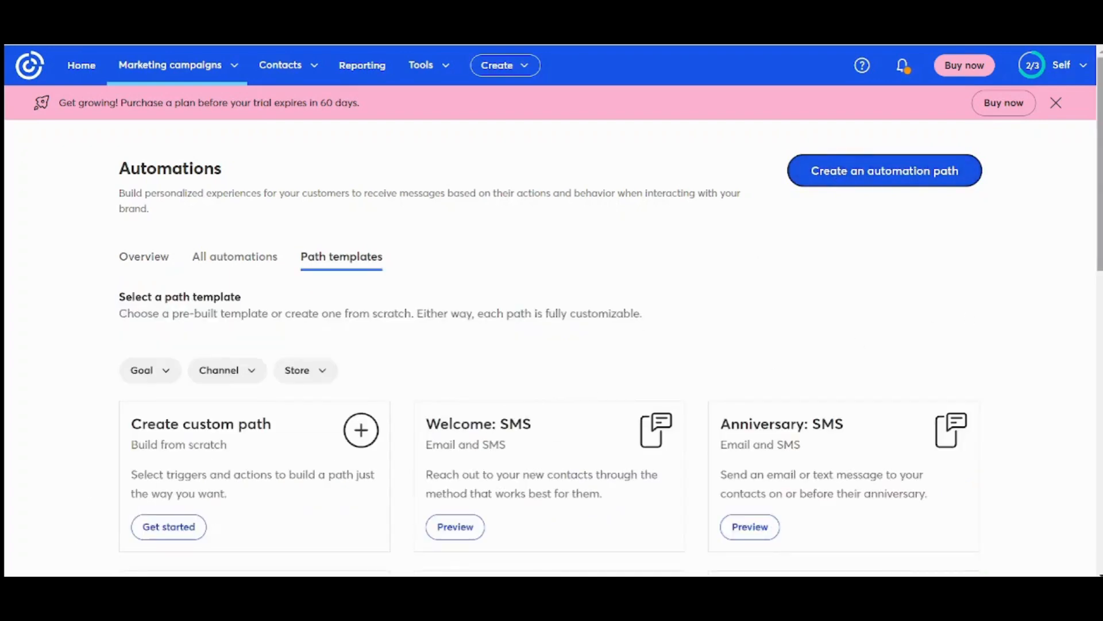
pyautogui.scroll(-3, 197, 272)
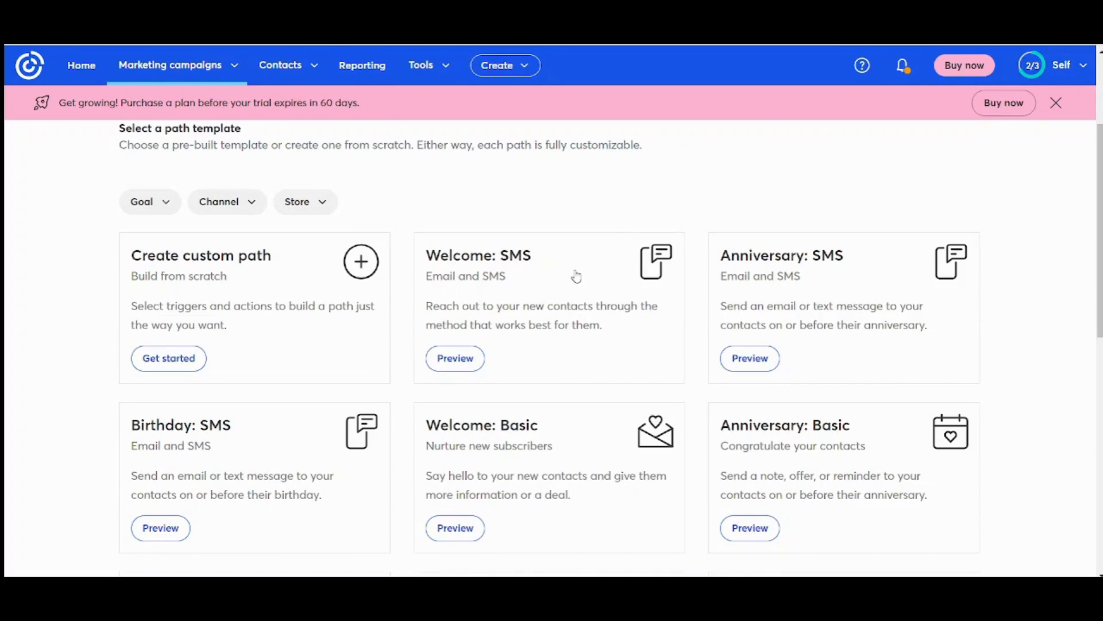
pyautogui.click(191, 361)
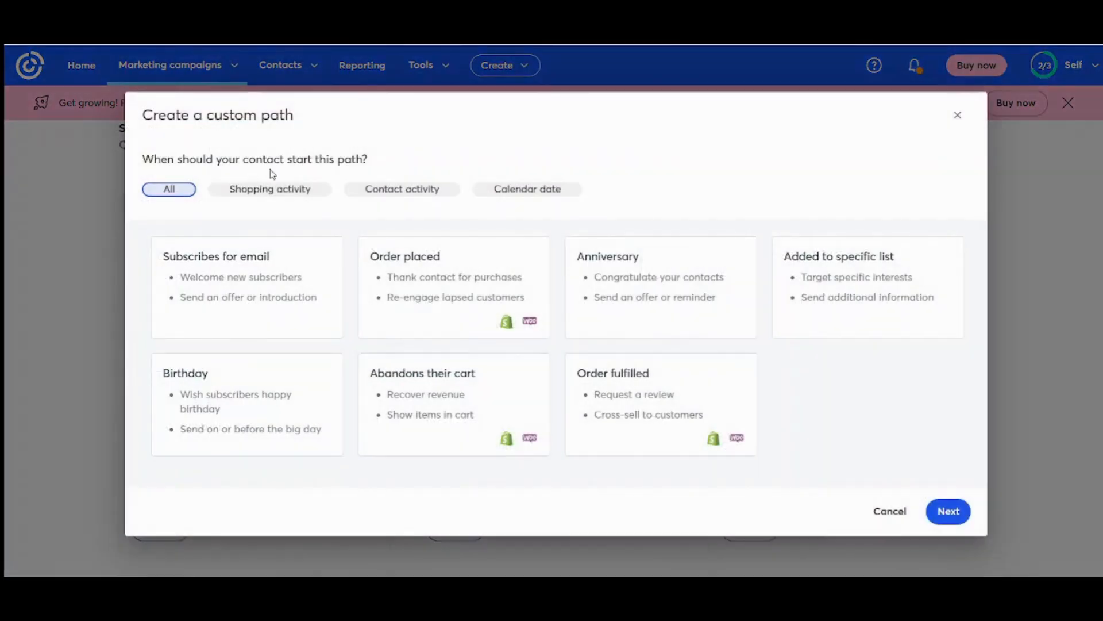
# - Set the trigger to 'Subscribes for email' on the New Subscribers list and save it
pyautogui.click(242, 294)
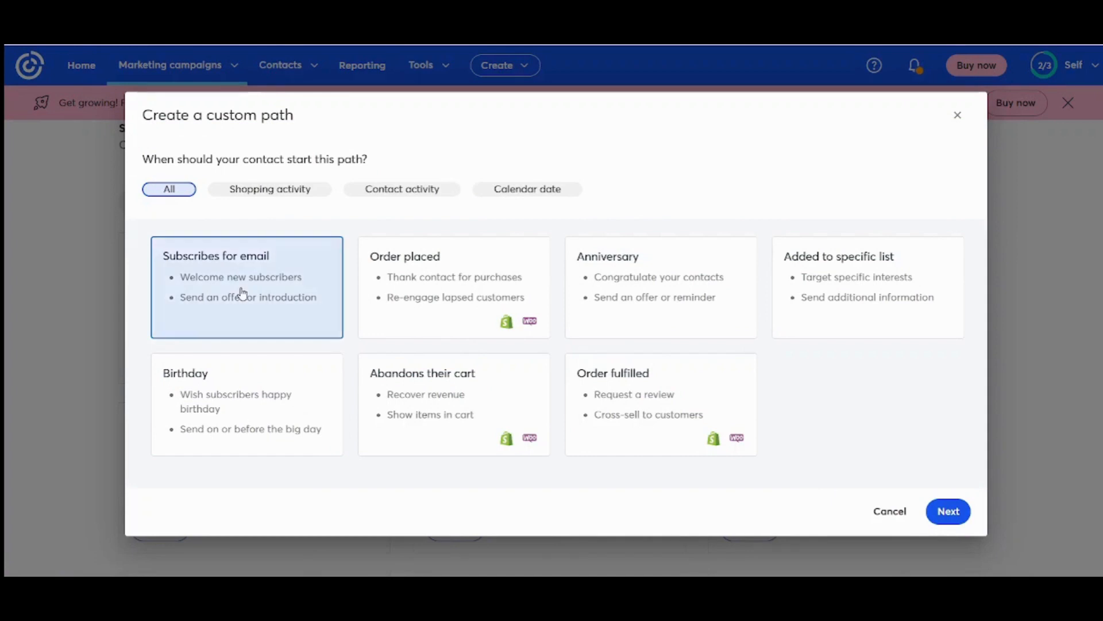
pyautogui.click(945, 507)
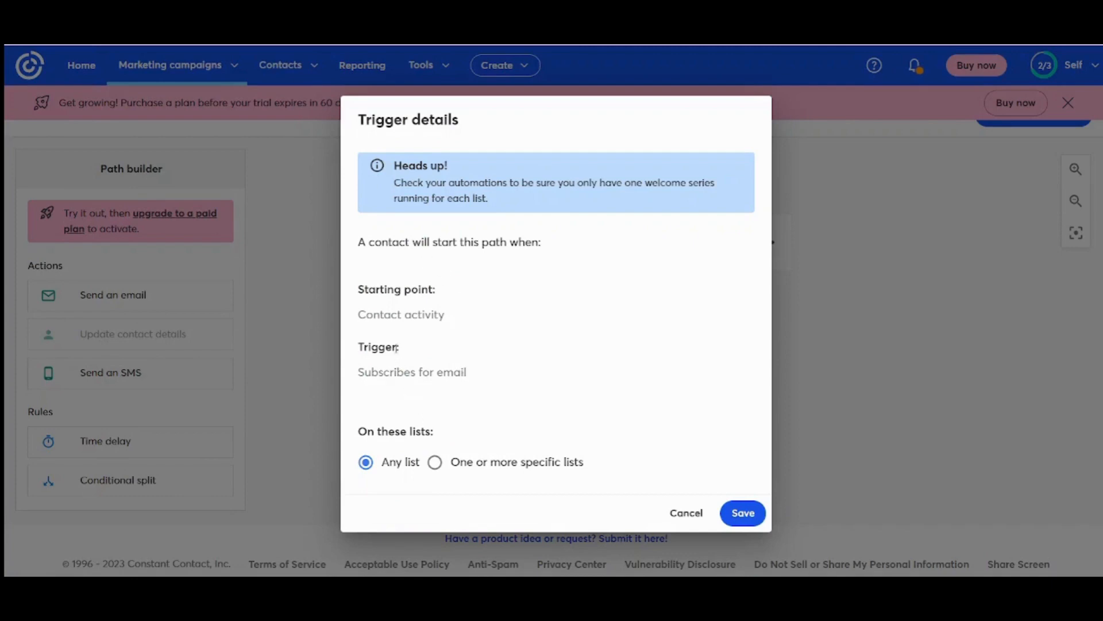
pyautogui.moveTo(393, 374); pyautogui.dragTo(467, 375)
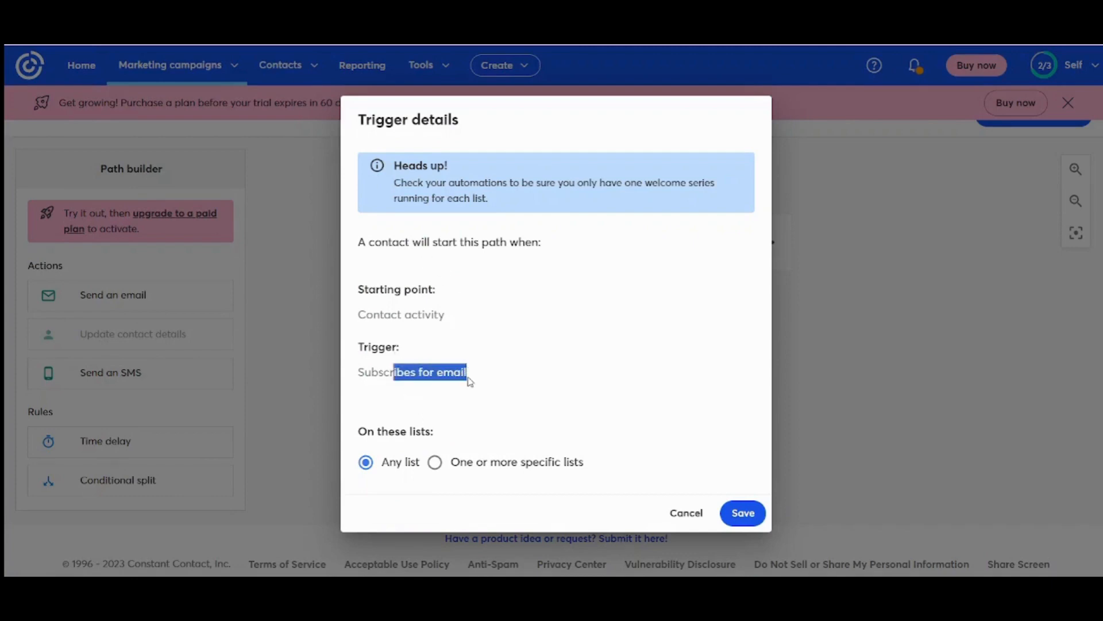
pyautogui.click(435, 462)
pyautogui.click(450, 479)
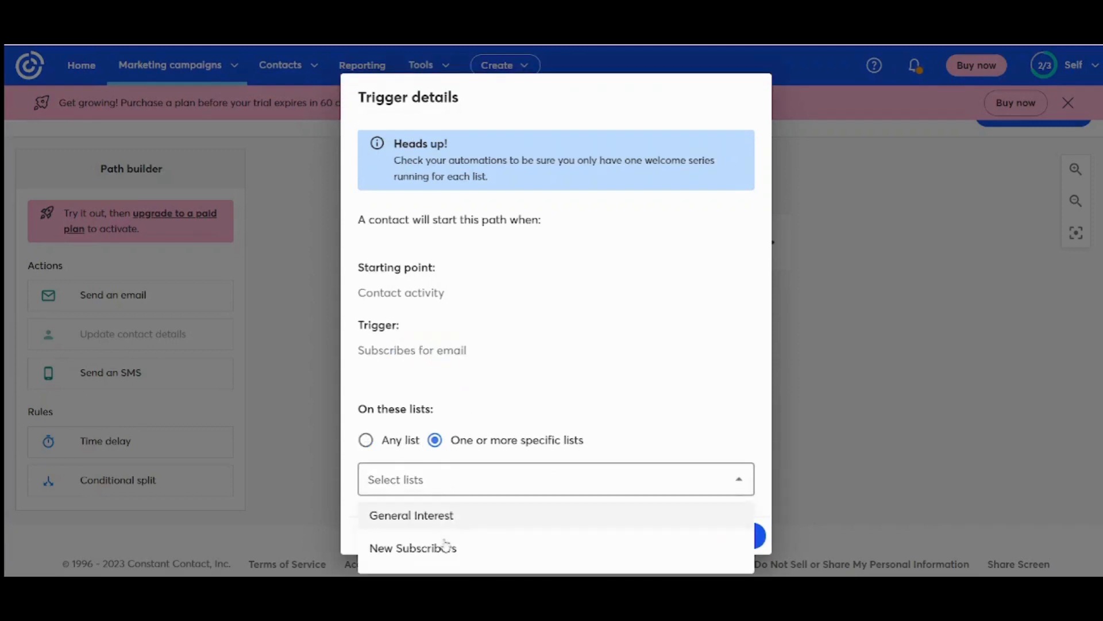
pyautogui.click(441, 550)
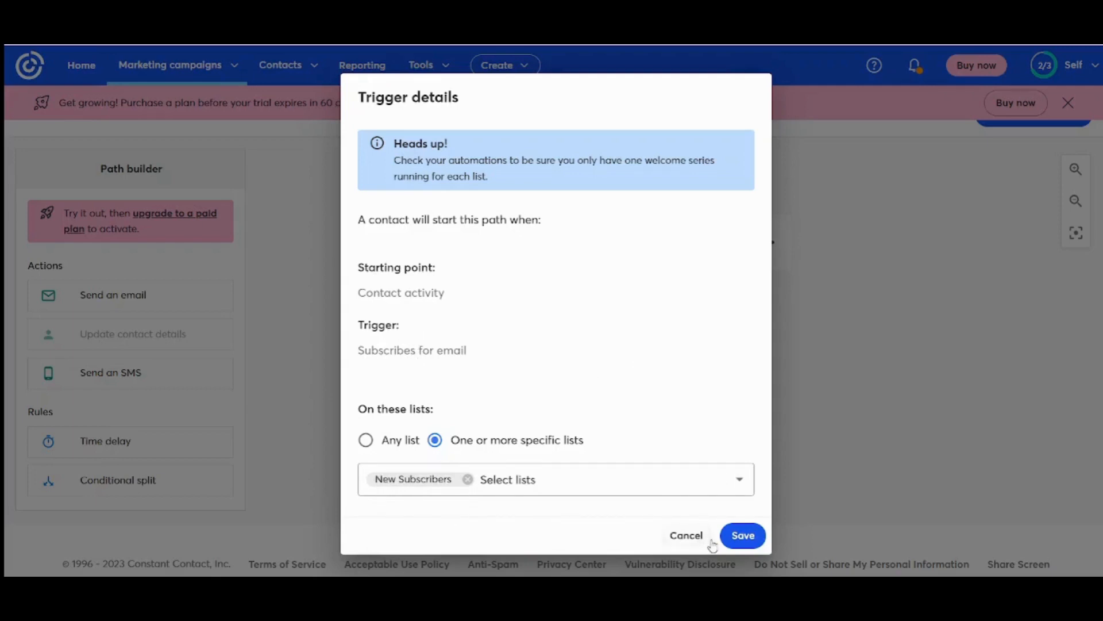
pyautogui.click(742, 536)
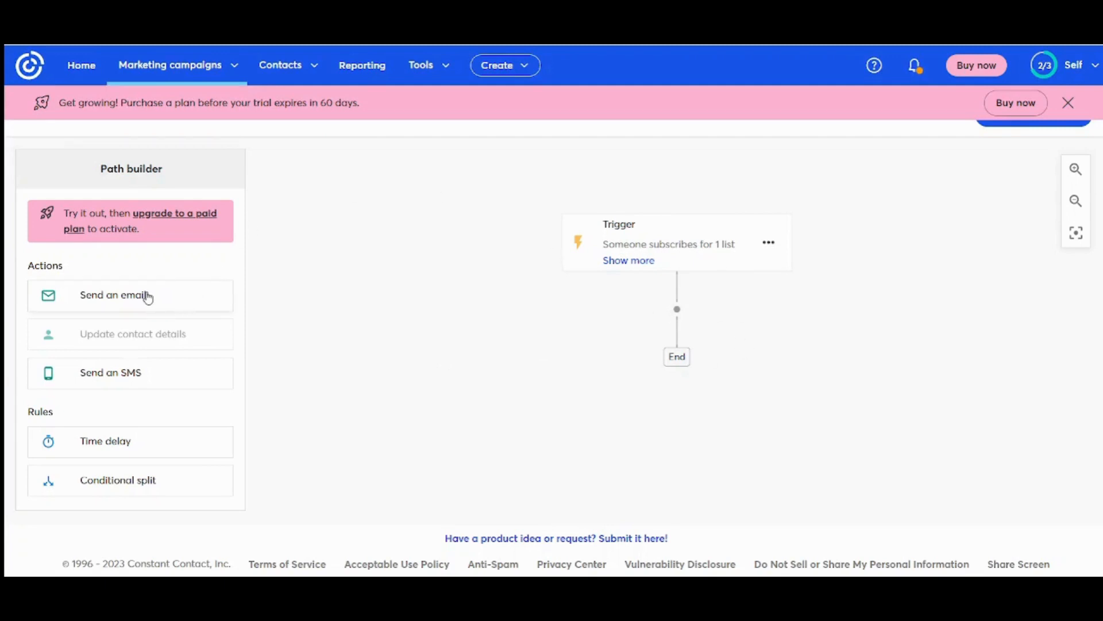
# - Add a Send an email step directly after the trigger
pyautogui.moveTo(147, 297); pyautogui.dragTo(673, 314)
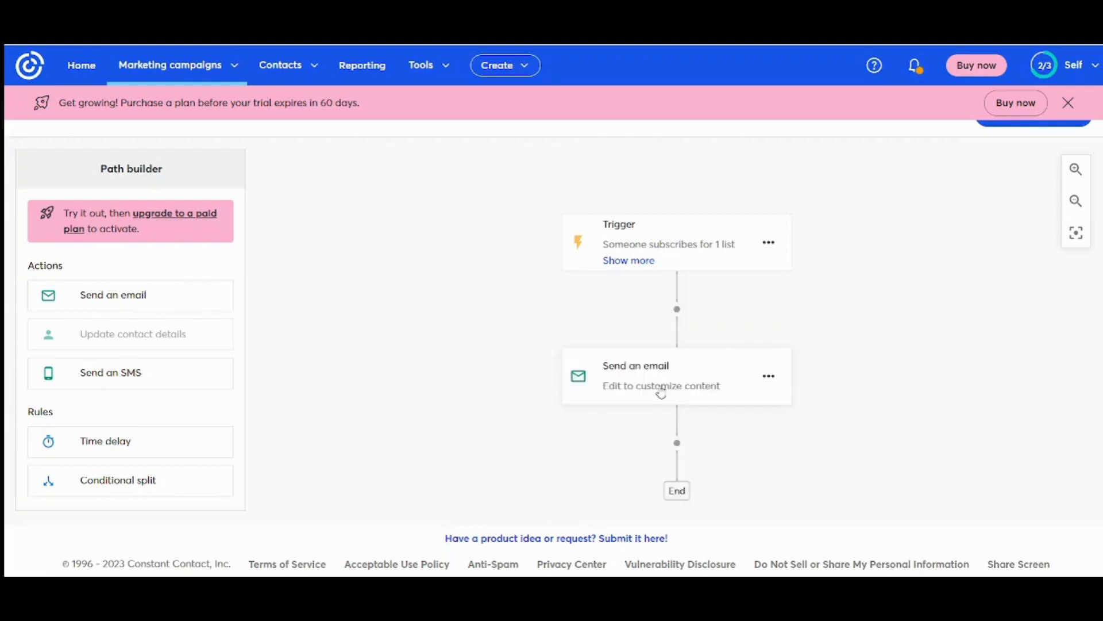
pyautogui.click(769, 377)
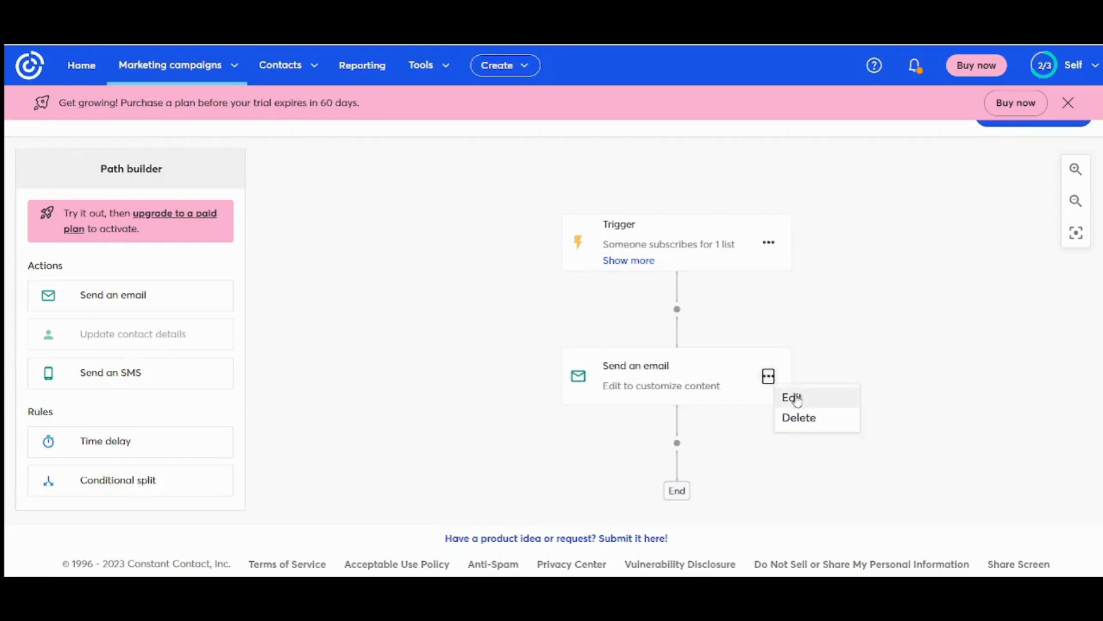
pyautogui.click(855, 366)
pyautogui.moveTo(855, 365); pyautogui.dragTo(849, 248)
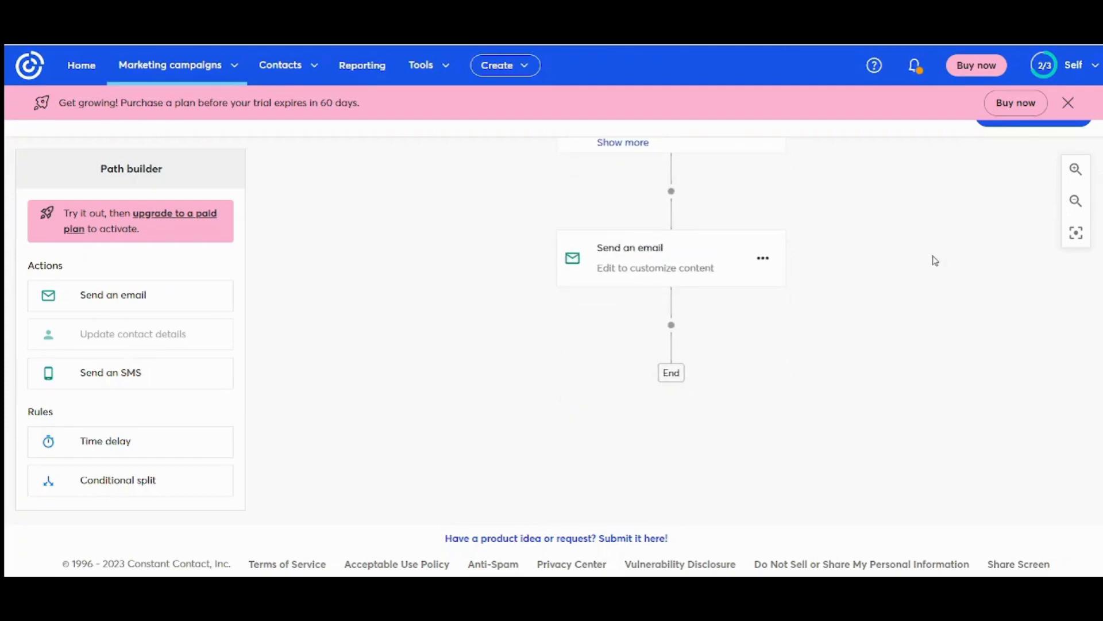
pyautogui.moveTo(933, 258); pyautogui.dragTo(929, 239)
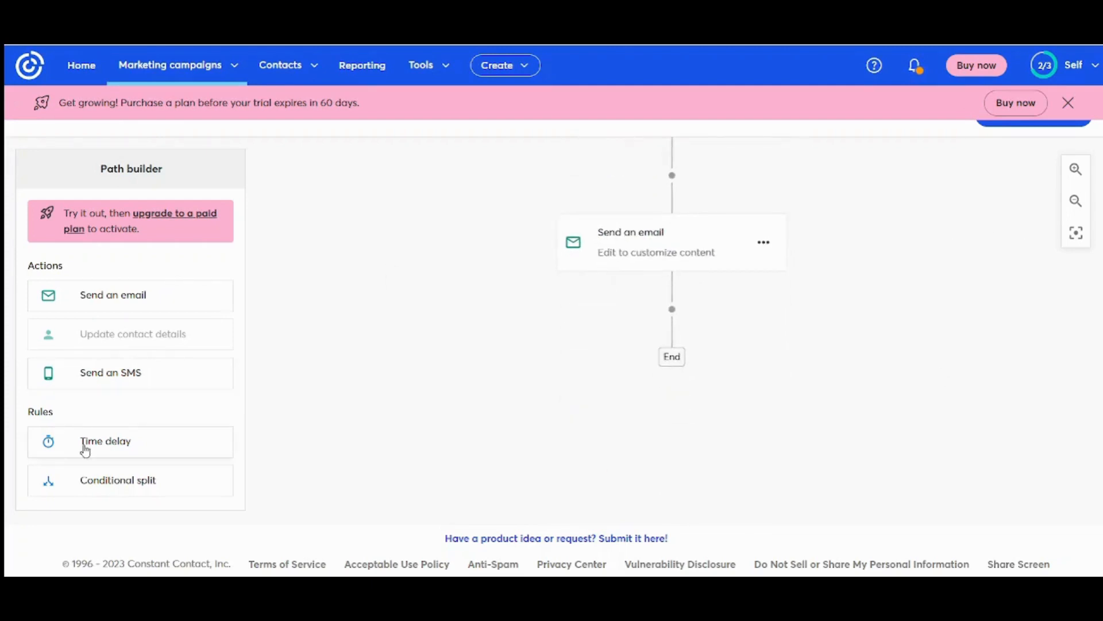
# - Add a 1-week time delay and a second email, then review the whole path to End
pyautogui.moveTo(81, 447); pyautogui.dragTo(677, 330)
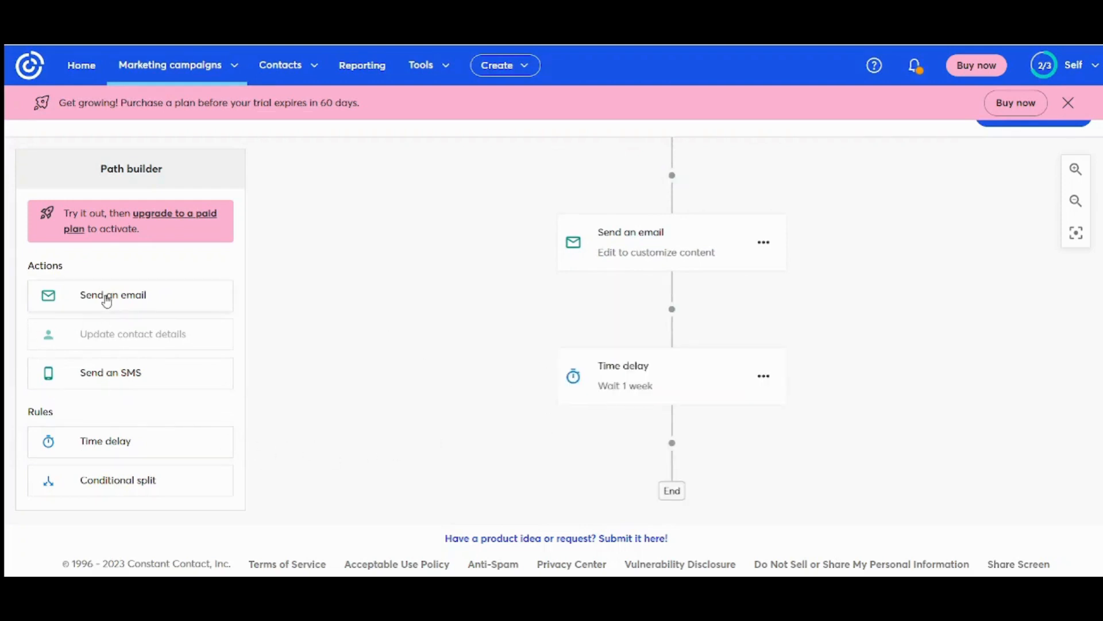
pyautogui.moveTo(103, 298); pyautogui.dragTo(663, 455)
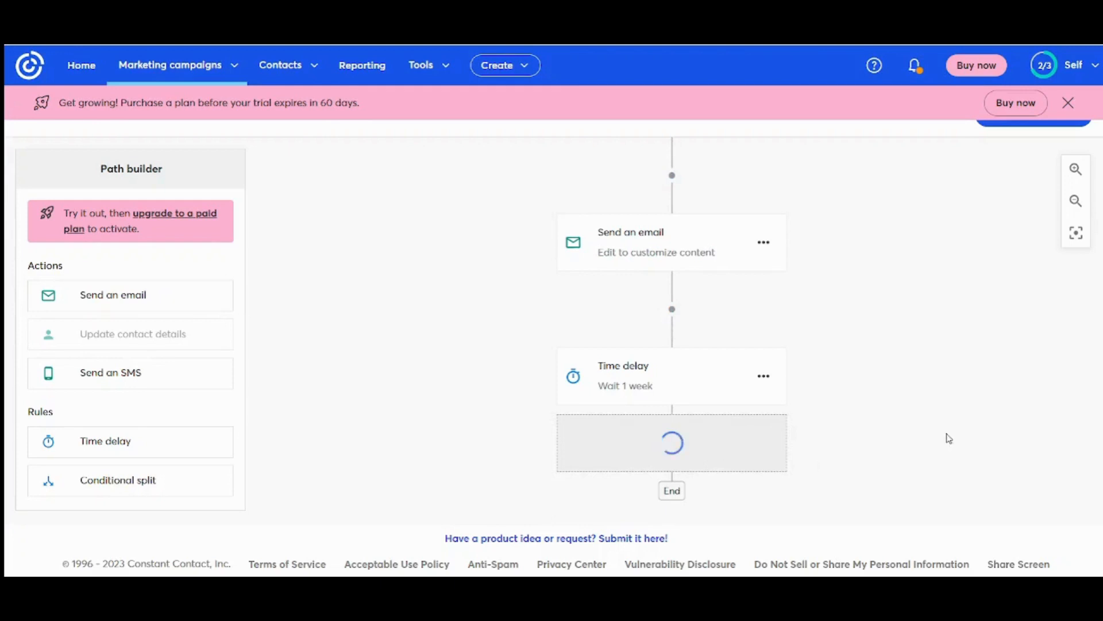
pyautogui.moveTo(1046, 350); pyautogui.dragTo(1014, 187)
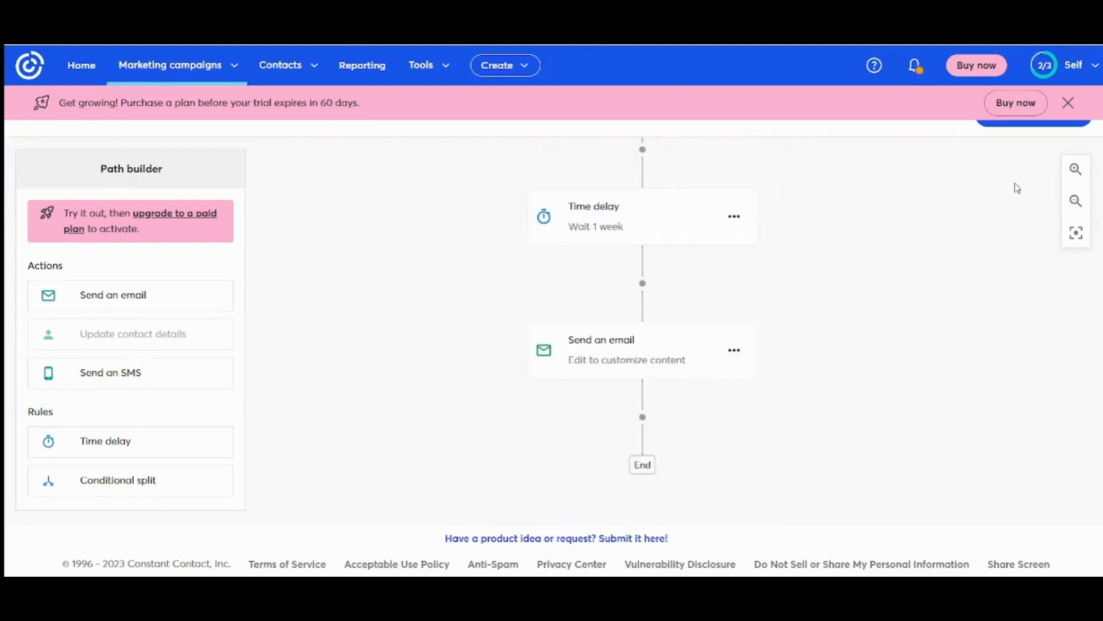
pyautogui.moveTo(943, 333); pyautogui.dragTo(943, 311)
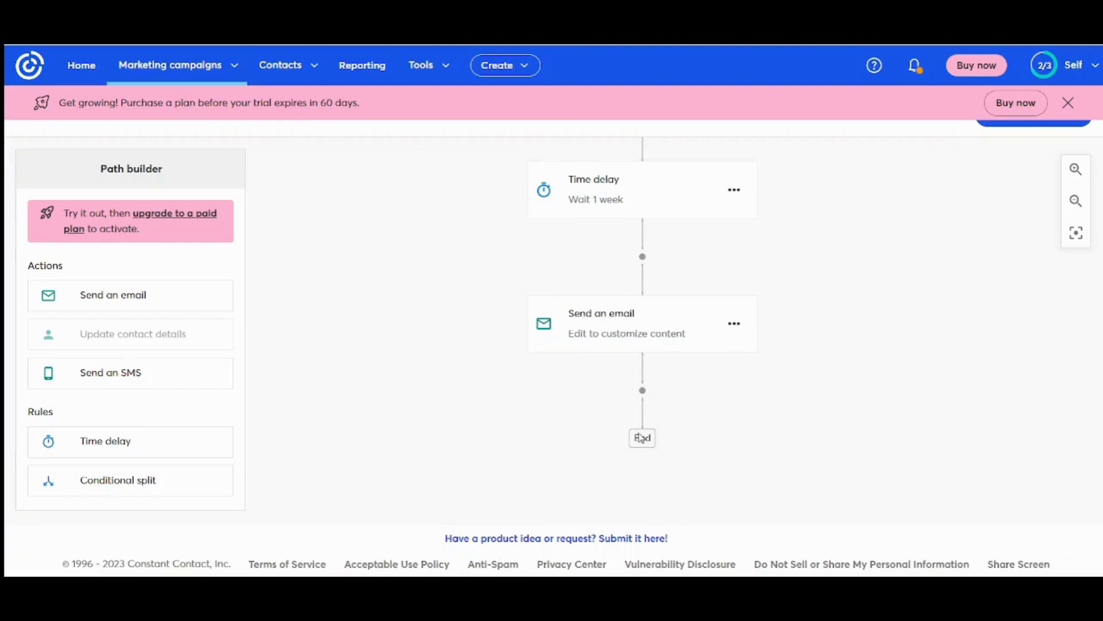
pyautogui.moveTo(771, 412); pyautogui.dragTo(780, 446)
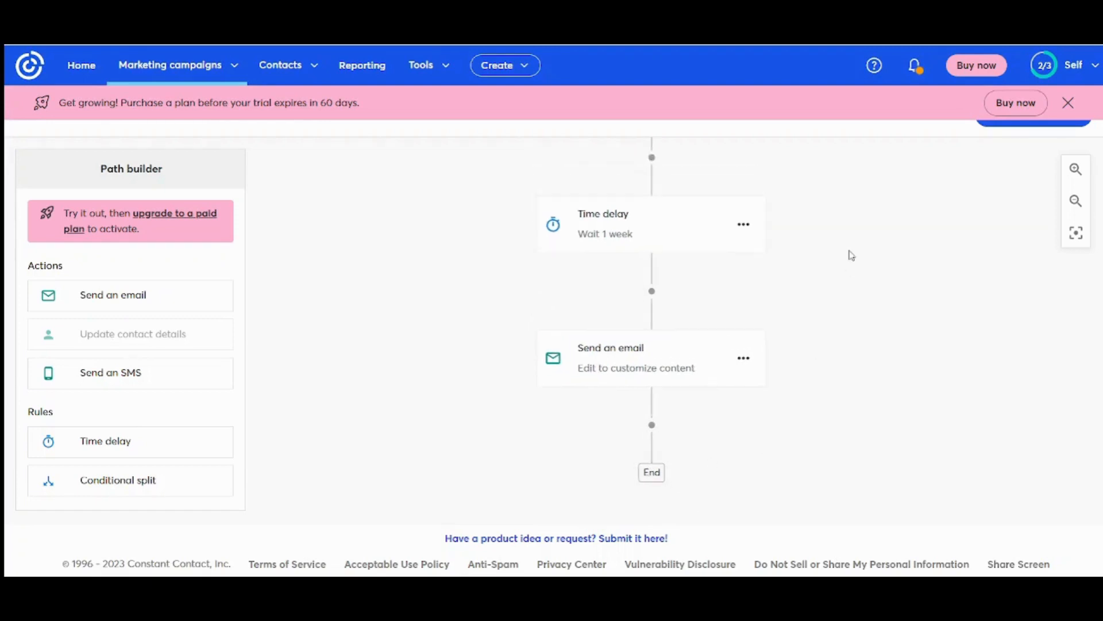
pyautogui.moveTo(849, 254); pyautogui.dragTo(828, 379)
pyautogui.moveTo(845, 276); pyautogui.dragTo(849, 351)
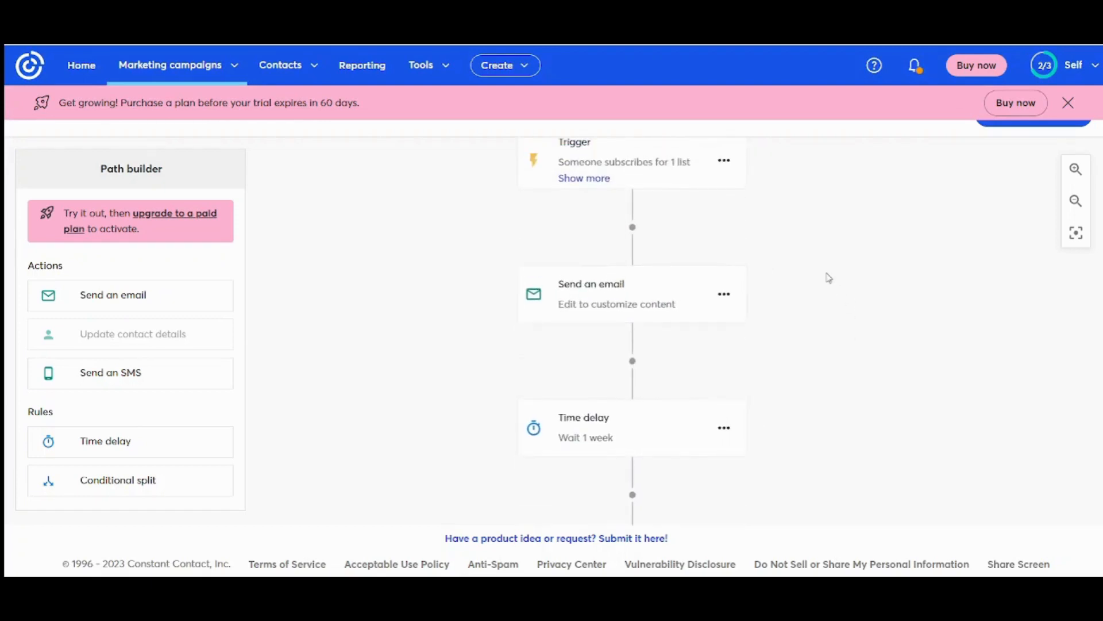
pyautogui.moveTo(829, 281)
pyautogui.mouseDown()
pyautogui.moveTo(835, 303)
pyautogui.moveTo(826, 264)
pyautogui.mouseUp()
pyautogui.moveTo(830, 347); pyautogui.dragTo(825, 294)
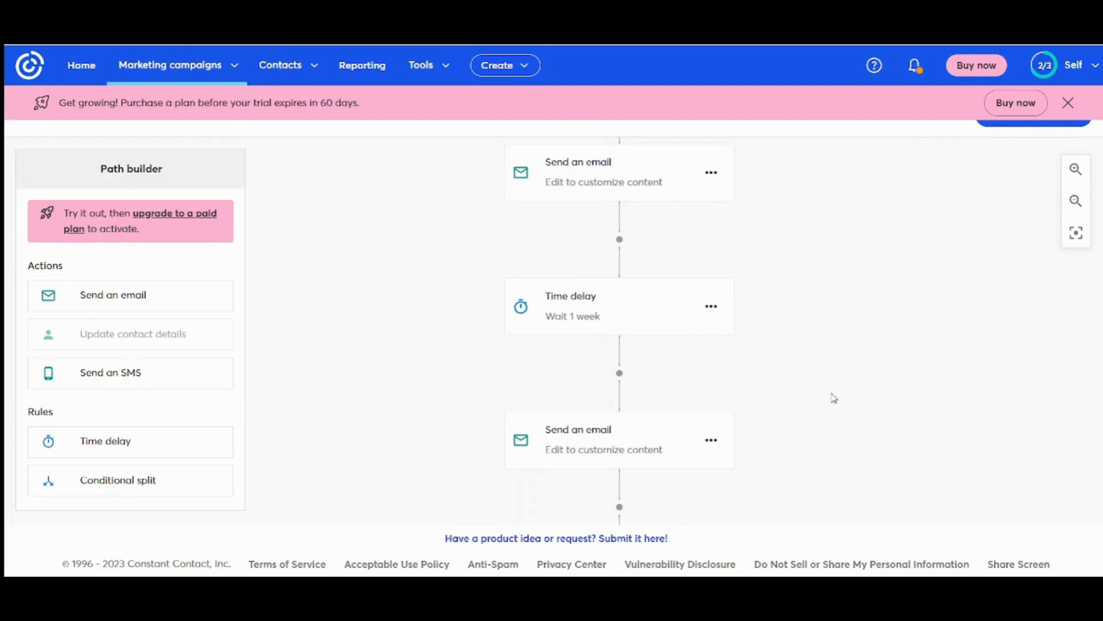
pyautogui.moveTo(834, 398); pyautogui.dragTo(835, 316)
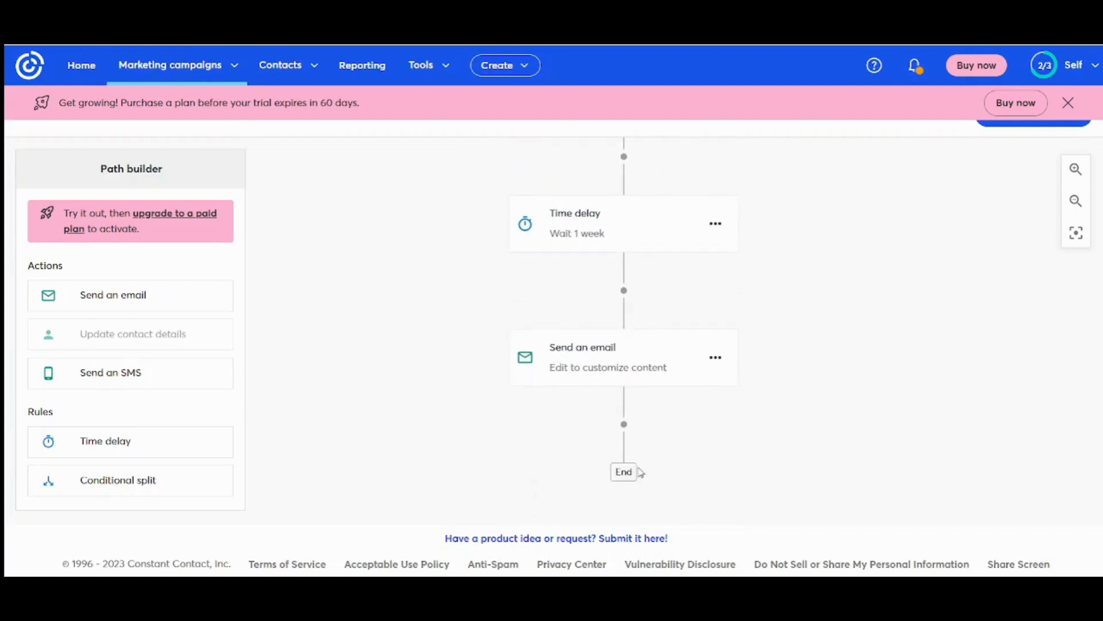